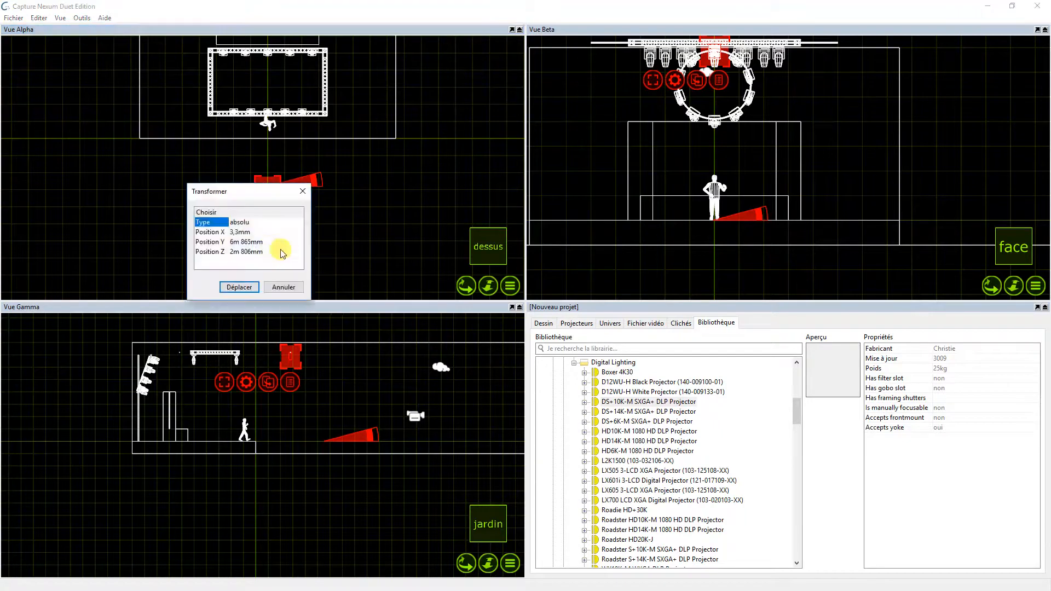
- Centre the selected video projector hung in front of the stage by moving it to absolute X position 0 m
click(240, 287)
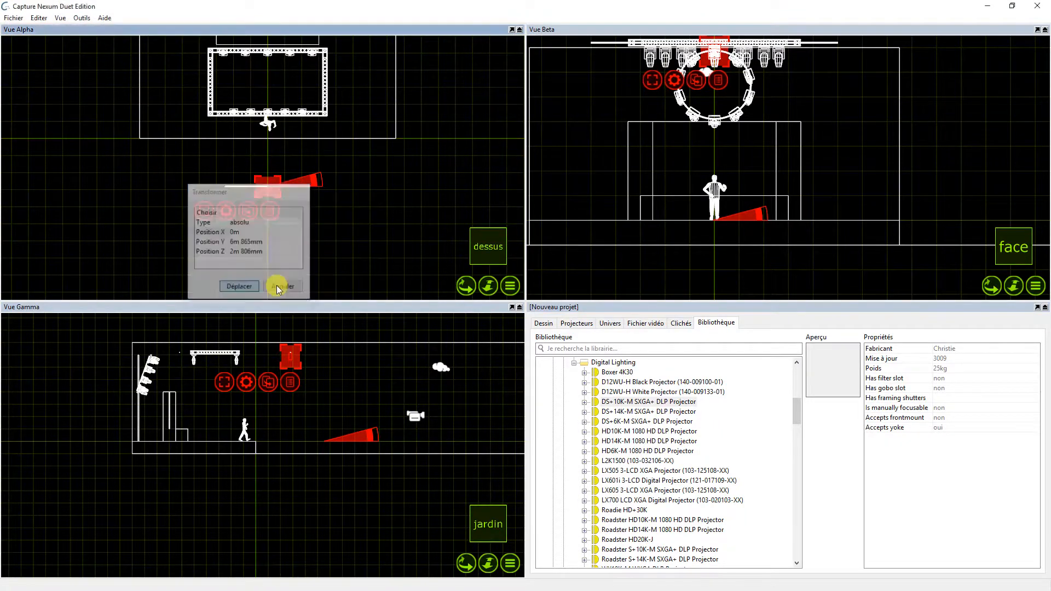
scroll(266, 179, up, 2)
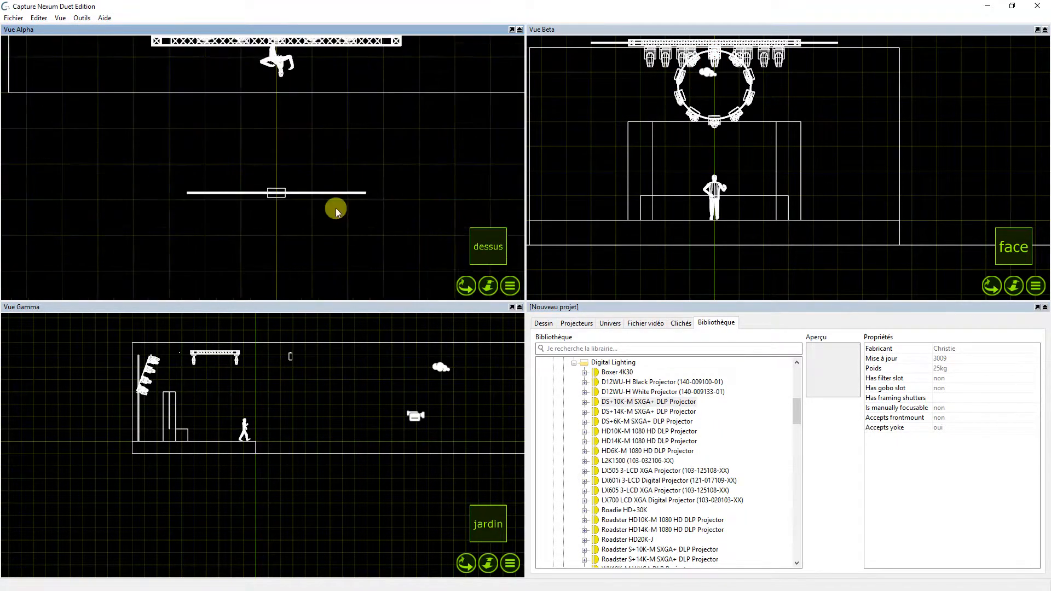
click(464, 285)
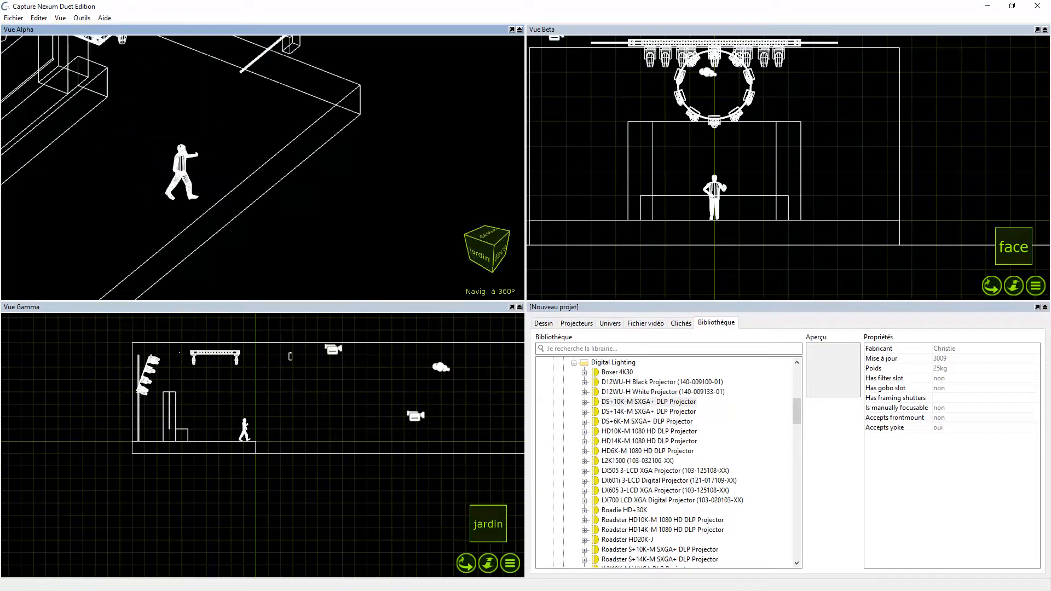
drag(458, 280, 459, 314)
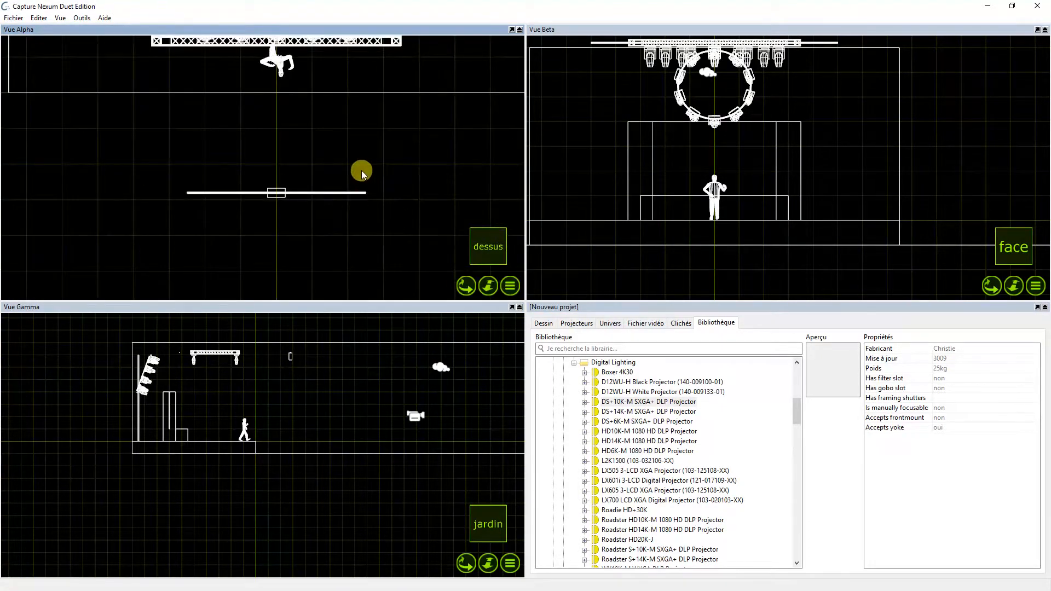
scroll(362, 169, down, 2)
click(474, 262)
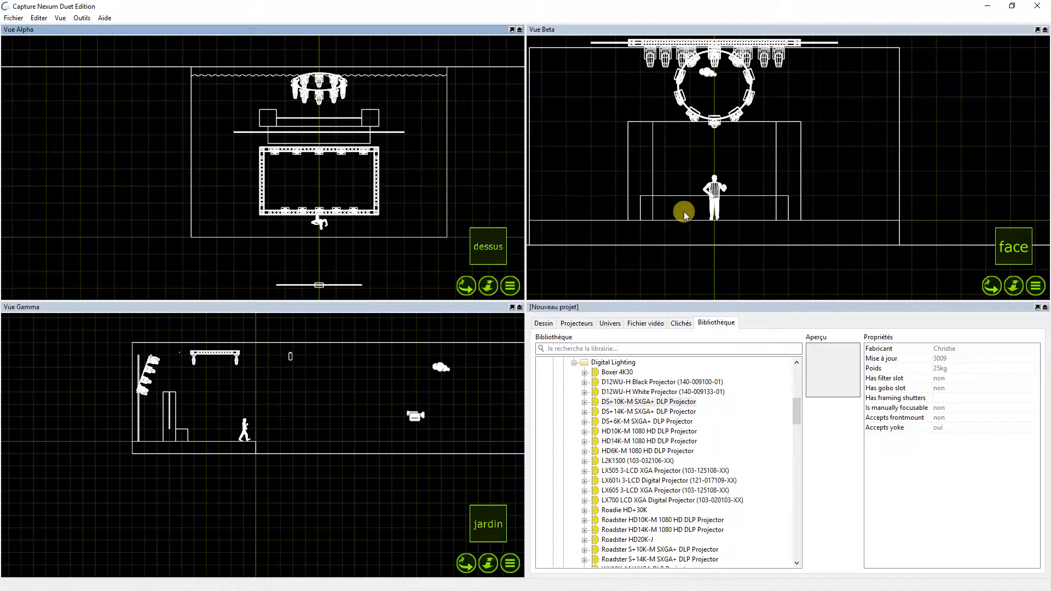
- Delete the low, wide box standing in front of the projection screen
click(672, 199)
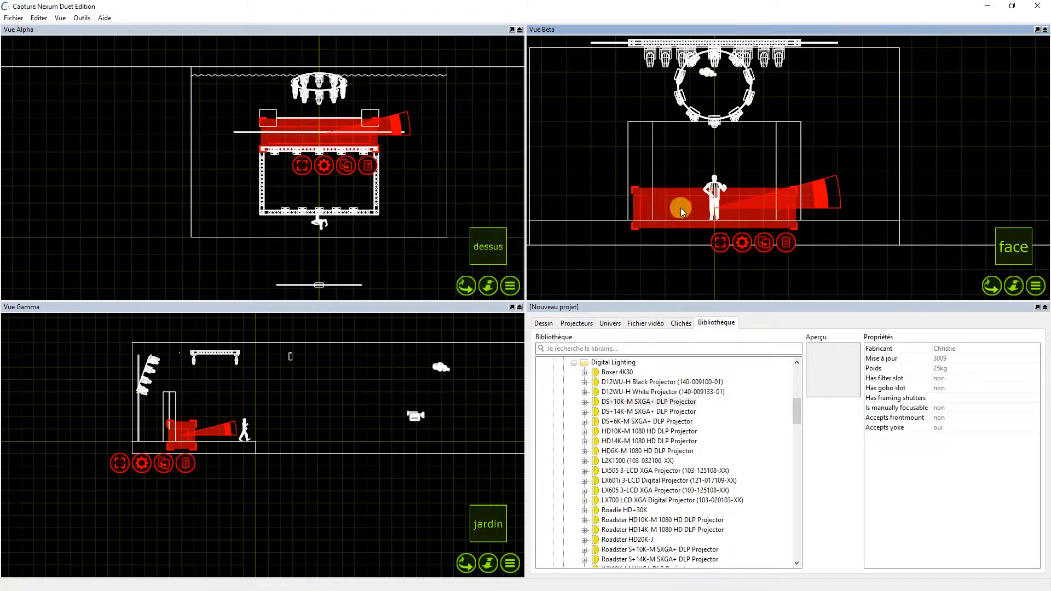
right_click(747, 242)
click(775, 261)
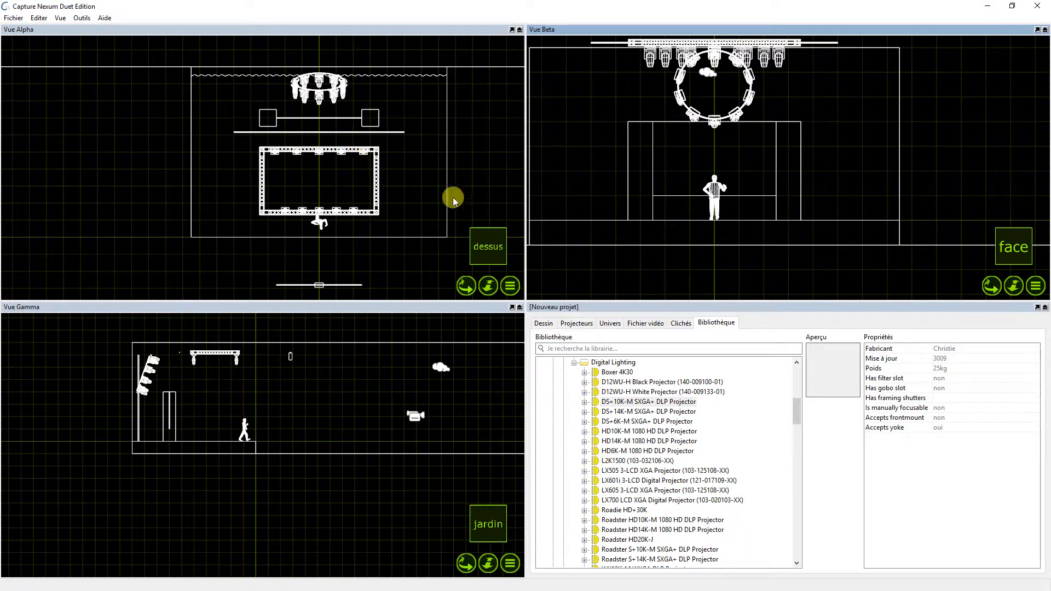
- Insert a Barco NX 4s (fixed) LED panel from the library's Barco LED panels into the plan view near the screen
click(573, 364)
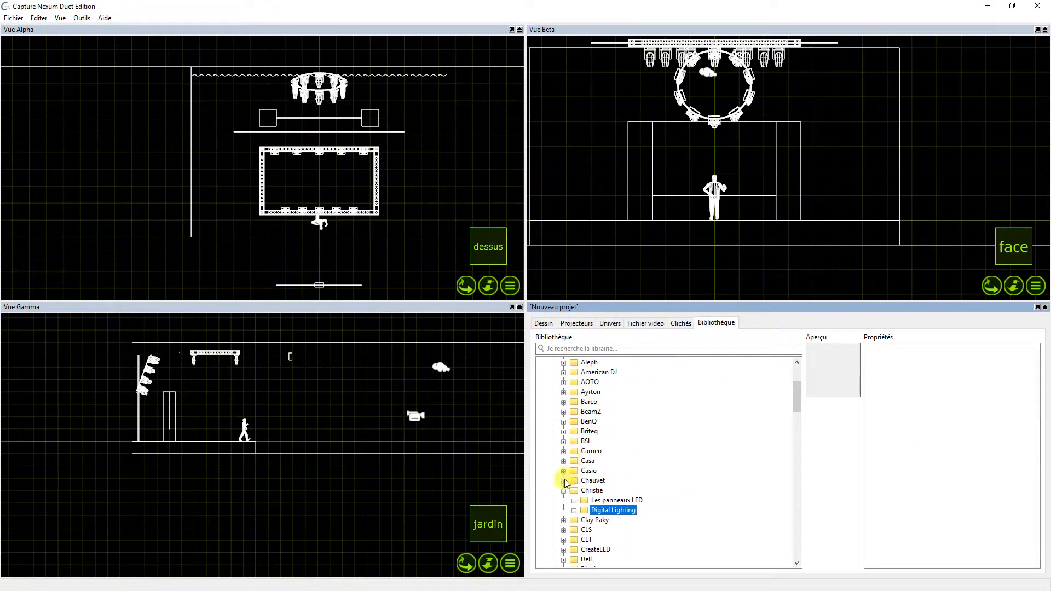
click(564, 403)
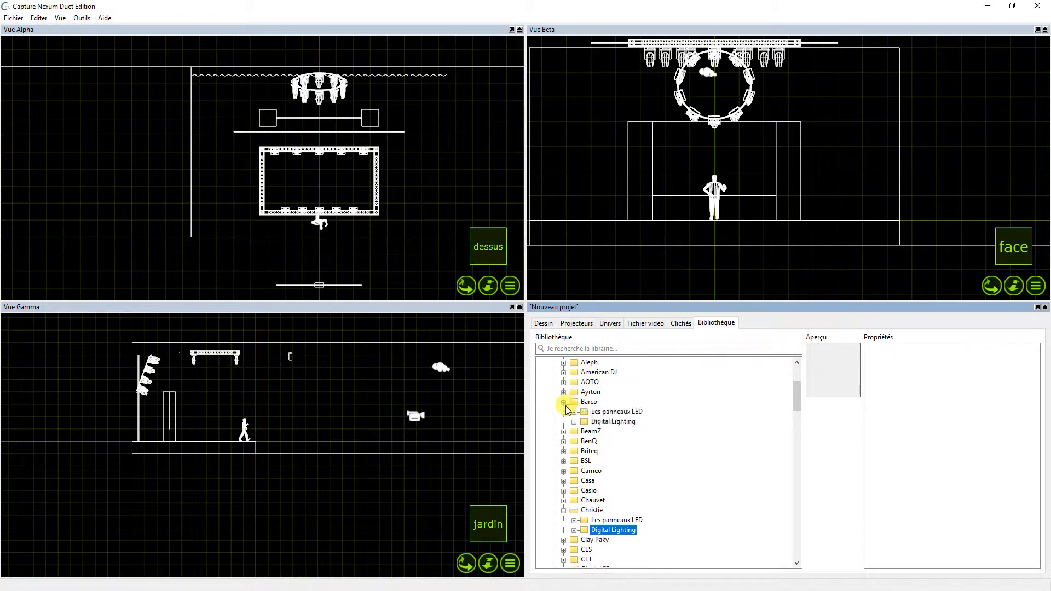
click(574, 411)
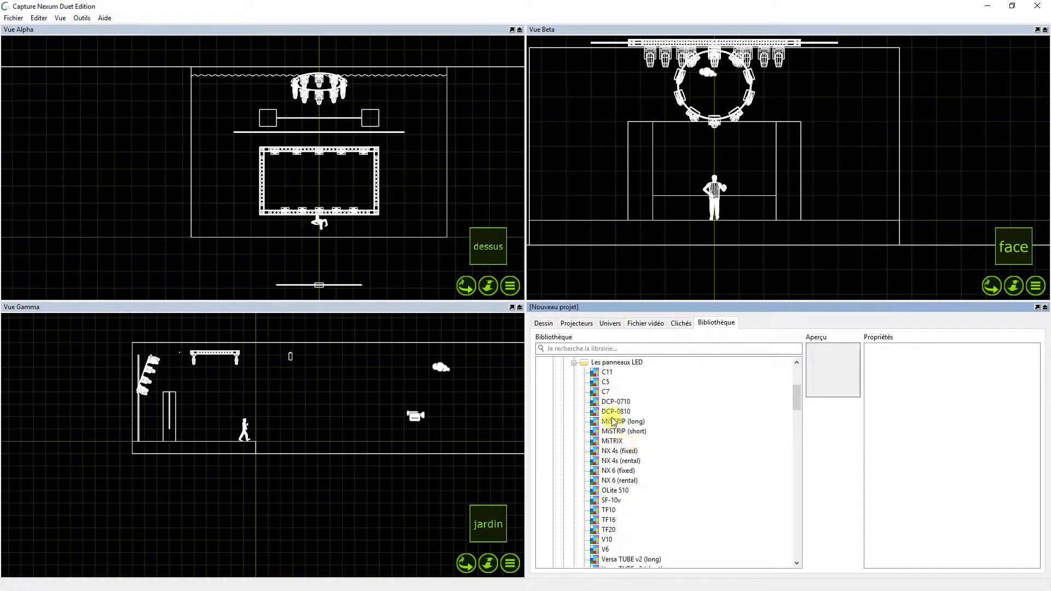
drag(614, 454, 322, 199)
drag(322, 138, 311, 131)
scroll(312, 114, up, 4)
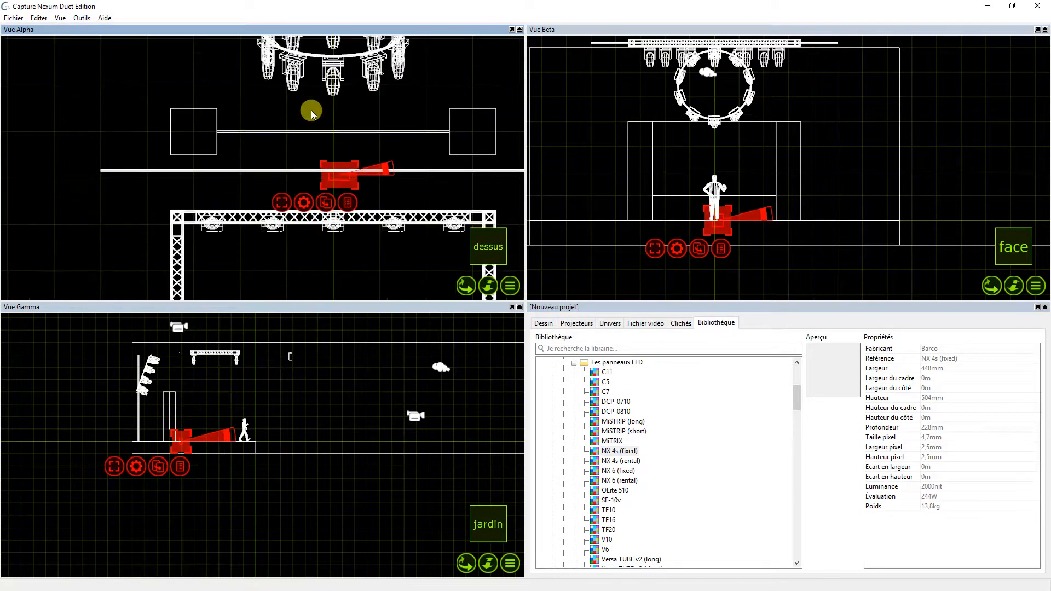
- Move the LED panel clear of the stage, duplicate it side by side into a row of four, and delete the misplaced copy beneath
drag(344, 188, 354, 275)
drag(734, 226, 699, 251)
scroll(671, 269, up, 5)
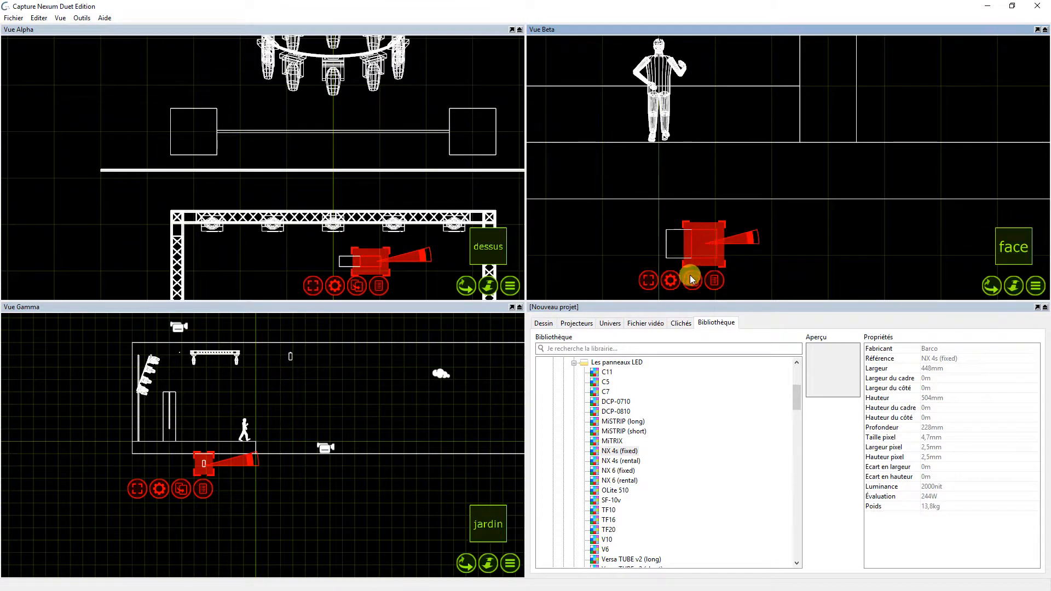
click(648, 221)
click(699, 252)
drag(679, 250, 729, 251)
click(748, 281)
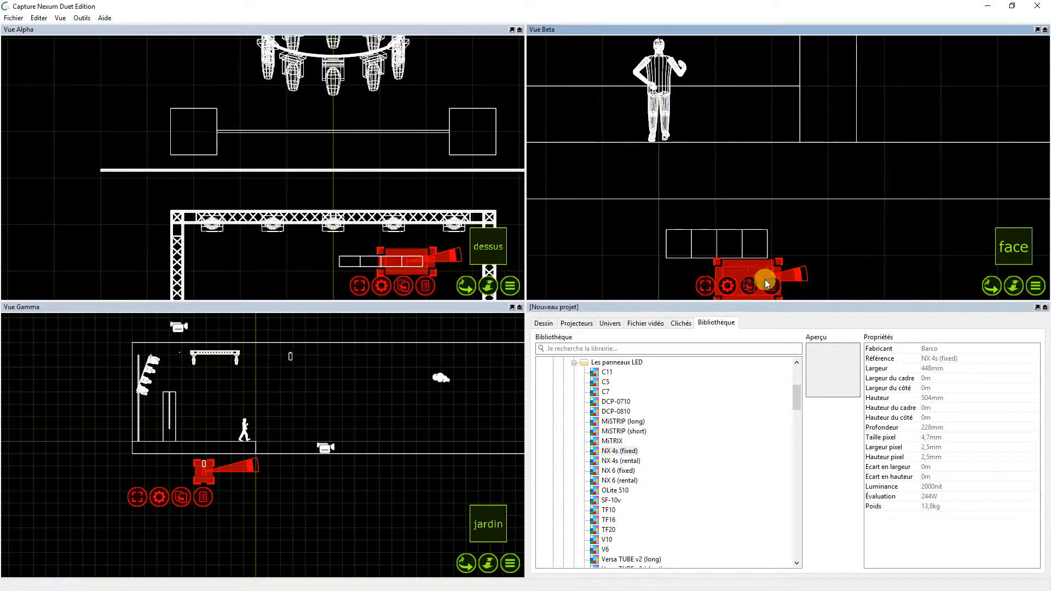
key(Delete)
- Duplicate the row of four LED panels until it forms a continuous row of 16
click(743, 280)
drag(659, 227, 773, 259)
drag(881, 268, 642, 217)
click(845, 280)
middle_drag(896, 241, 726, 239)
drag(724, 238, 751, 238)
scroll(753, 231, down, 3)
- Duplicate the 16-panel row vertically to build an LED wall three rows high
drag(605, 217, 817, 268)
click(810, 263)
drag(651, 249, 632, 266)
- Move the whole LED wall onto the stage floor, directly in front of the projection screen and its side columns
drag(860, 287, 605, 214)
drag(720, 262, 627, 169)
click(273, 259)
drag(360, 260, 347, 160)
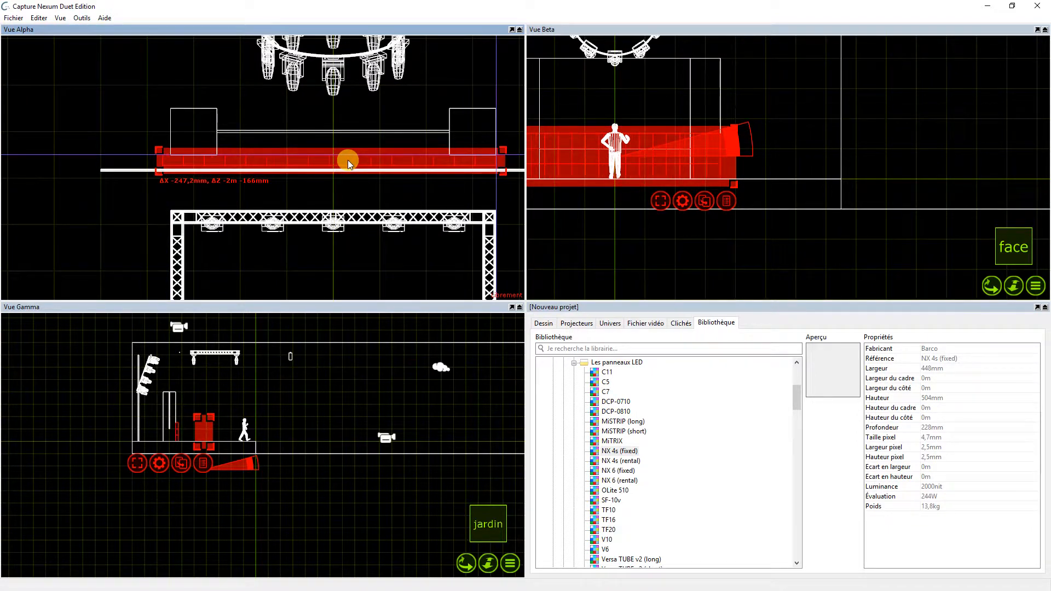
- Centre the LED wall on the stage by transforming it to absolute X position 0 m
click(445, 186)
click(467, 225)
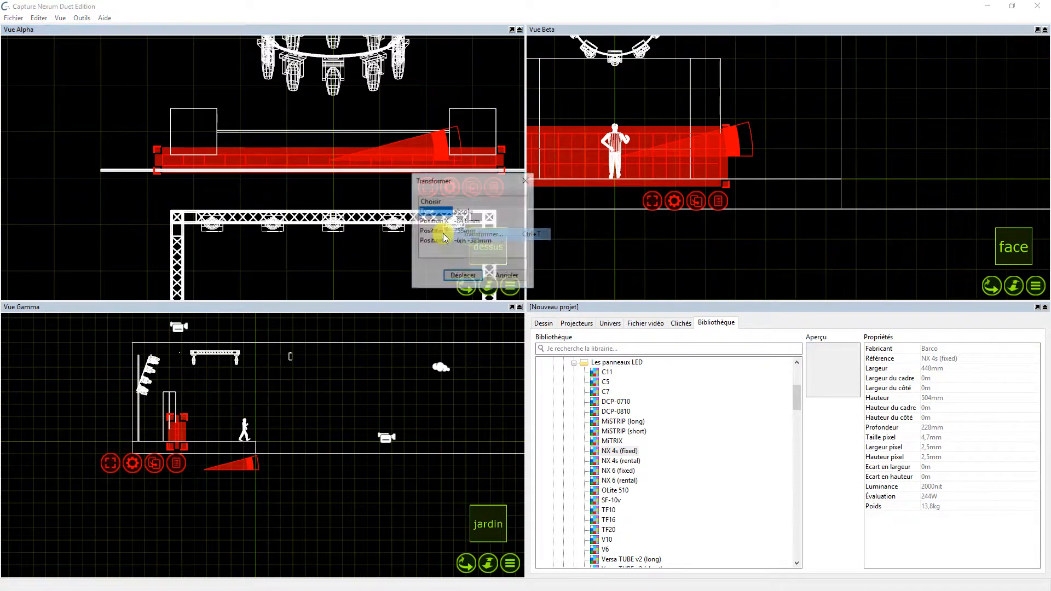
click(472, 219)
text(0)
key(Return)
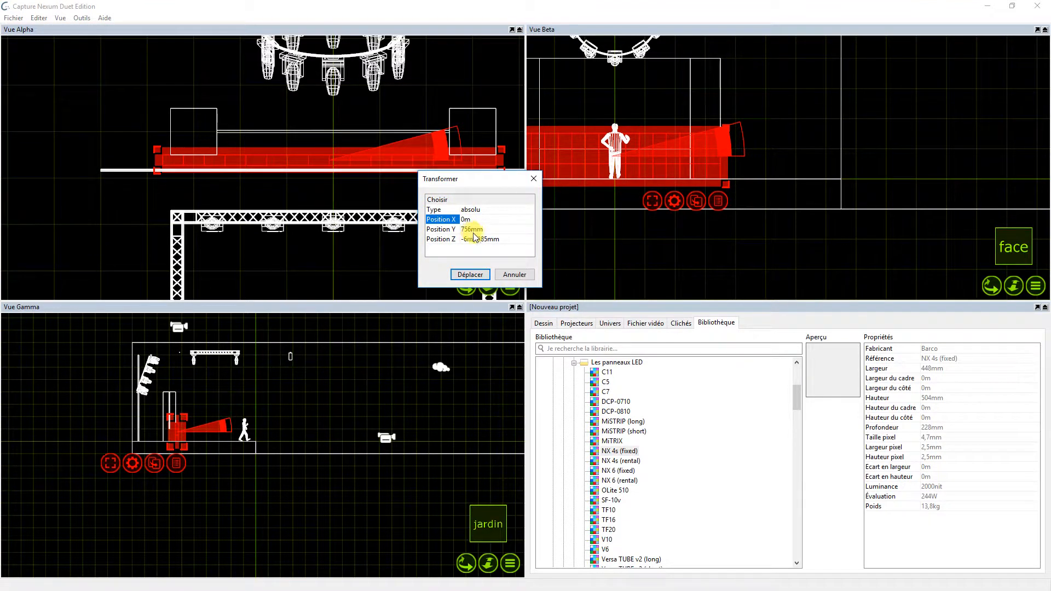
click(469, 274)
click(324, 205)
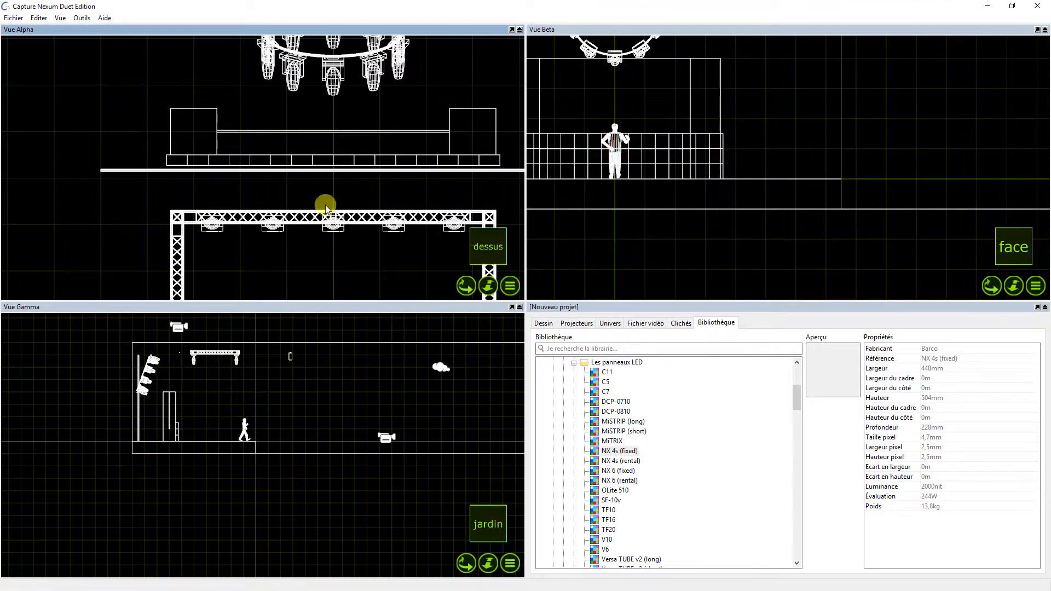
- Turn the Alpha plan view into a 3D perspective of the screen and LED wall and show it rendered
click(466, 288)
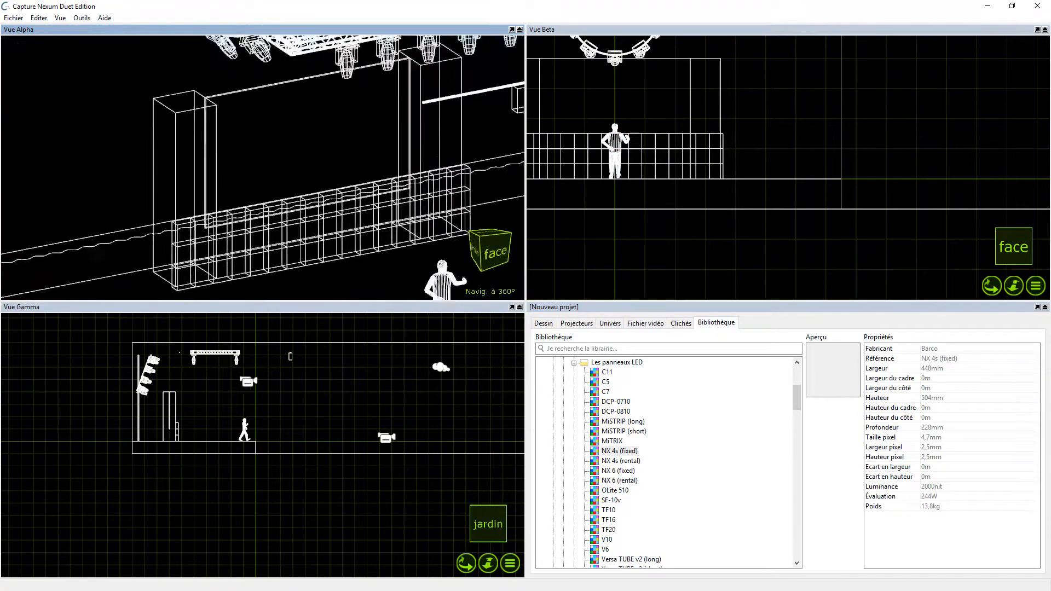
mouse_move(477, 284)
mouse_down()
mouse_move(466, 273)
mouse_move(468, 283)
mouse_move(506, 287)
mouse_move(496, 285)
mouse_up()
click(498, 285)
click(605, 319)
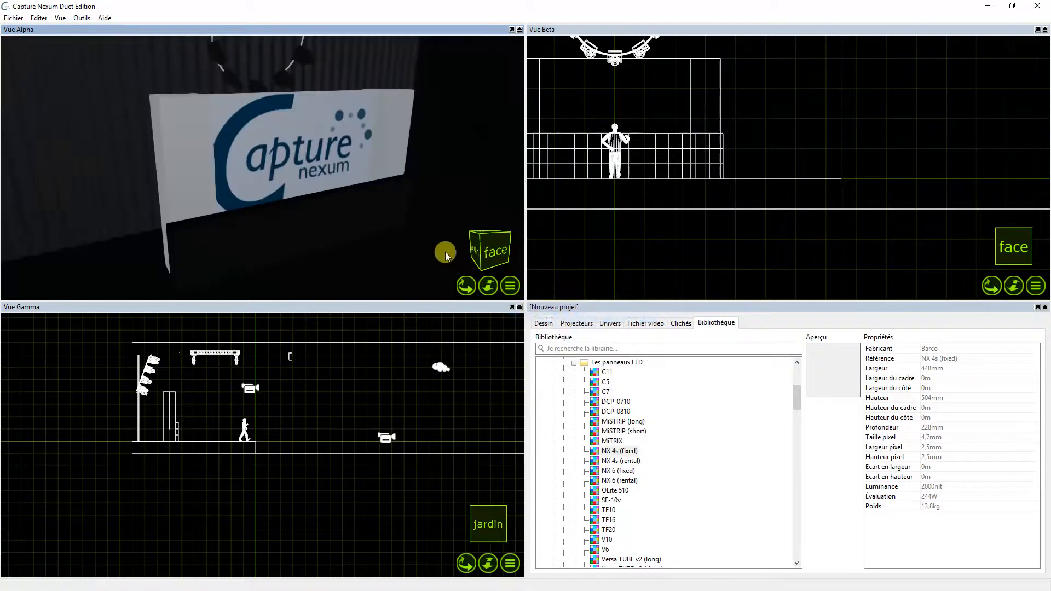
mouse_move(356, 216)
middle_down()
mouse_move(378, 219)
mouse_move(369, 230)
middle_up()
scroll(357, 216, down, 5)
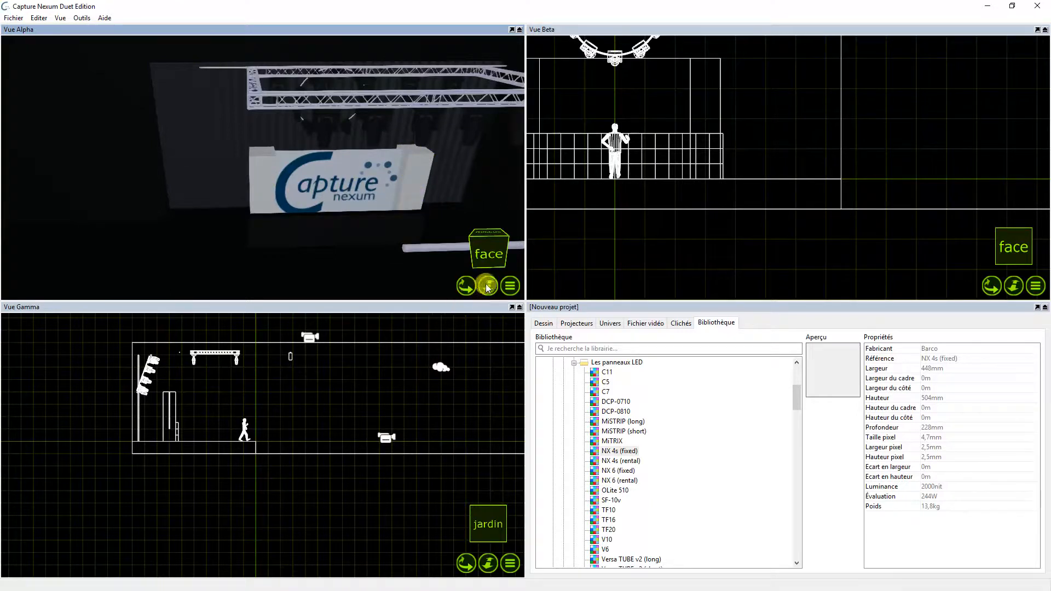
- Switch the Alpha view to wireframe and back to rendered, reframing the screen, LED wall and standing figure from an oblique front angle
click(517, 285)
click(565, 286)
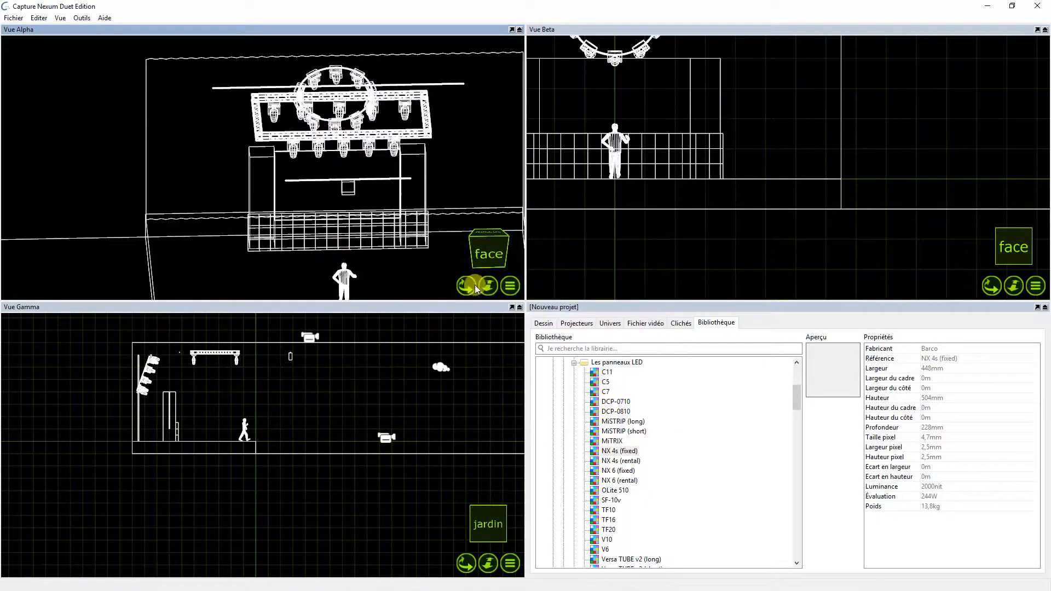
click(513, 287)
click(544, 317)
mouse_move(467, 285)
mouse_down()
mouse_move(497, 259)
mouse_move(488, 286)
mouse_move(438, 261)
mouse_up()
right_drag(466, 286, 464, 285)
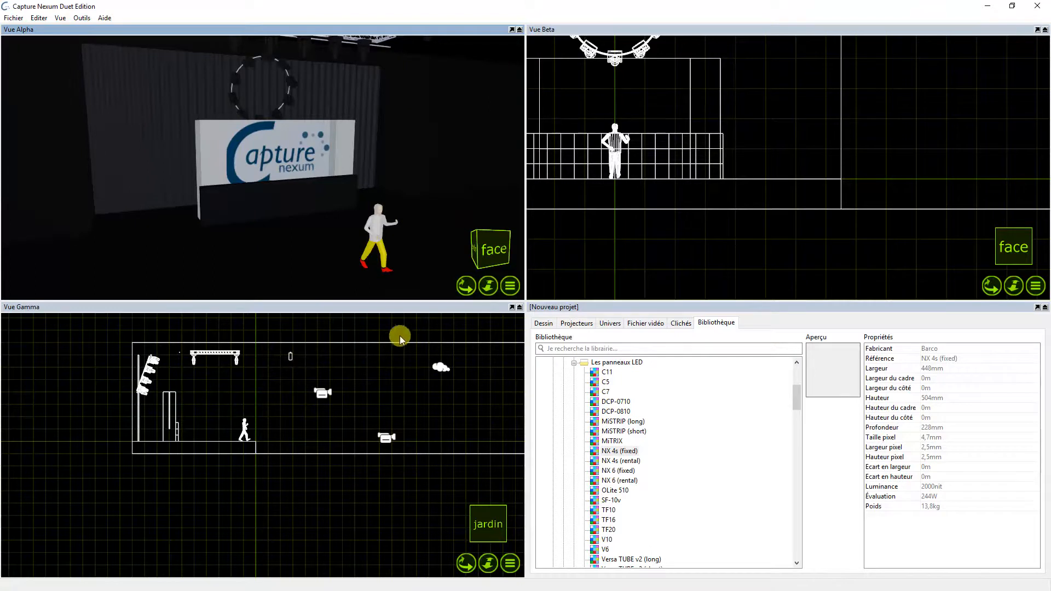
- Change the Gamma view from the side to the front elevation and frame the full width of the LED wall
click(497, 482)
drag(466, 564, 493, 526)
click(466, 563)
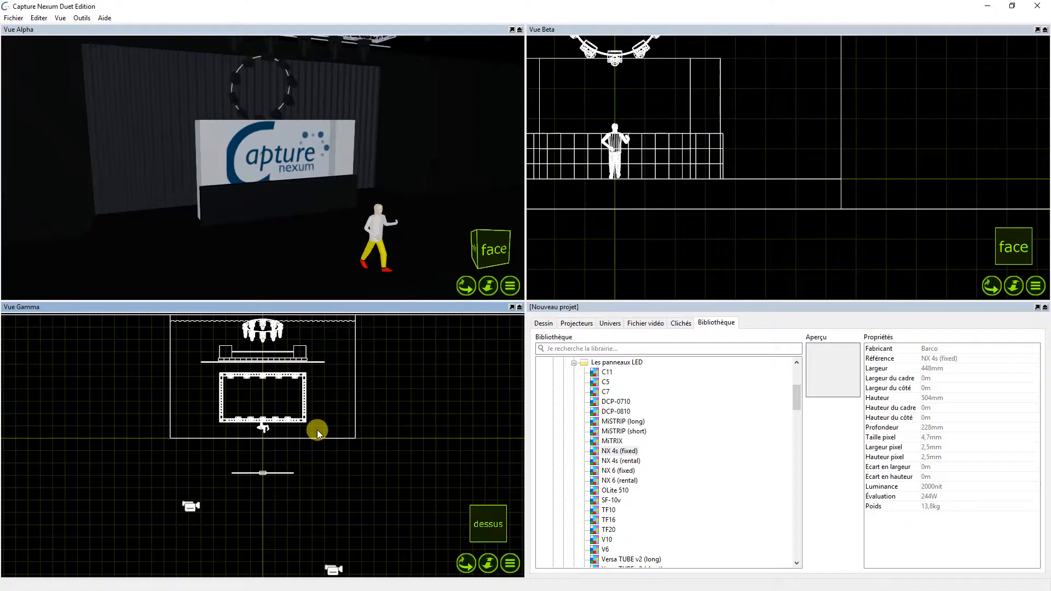
click(466, 562)
scroll(262, 416, up, 6)
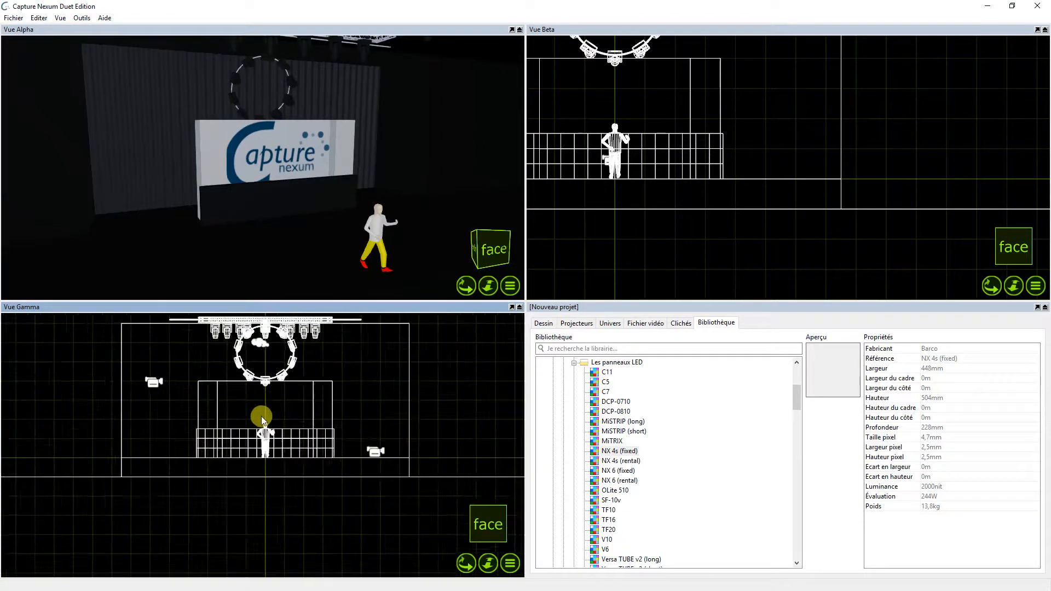
drag(486, 563, 485, 577)
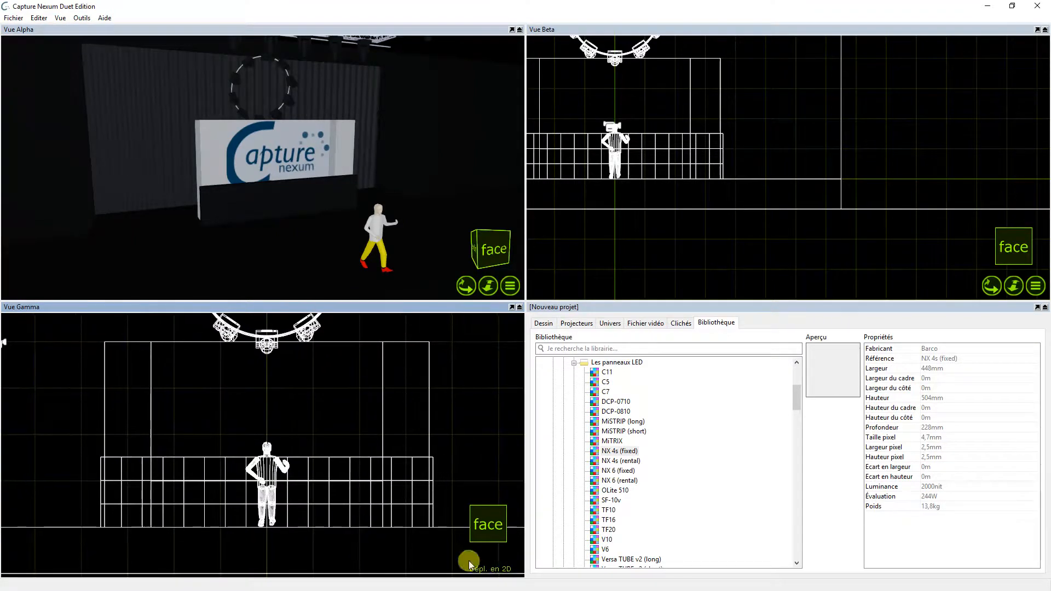
- Add a video player to the project with its display resolution set to 1280 x 720 px (16:9)
click(573, 362)
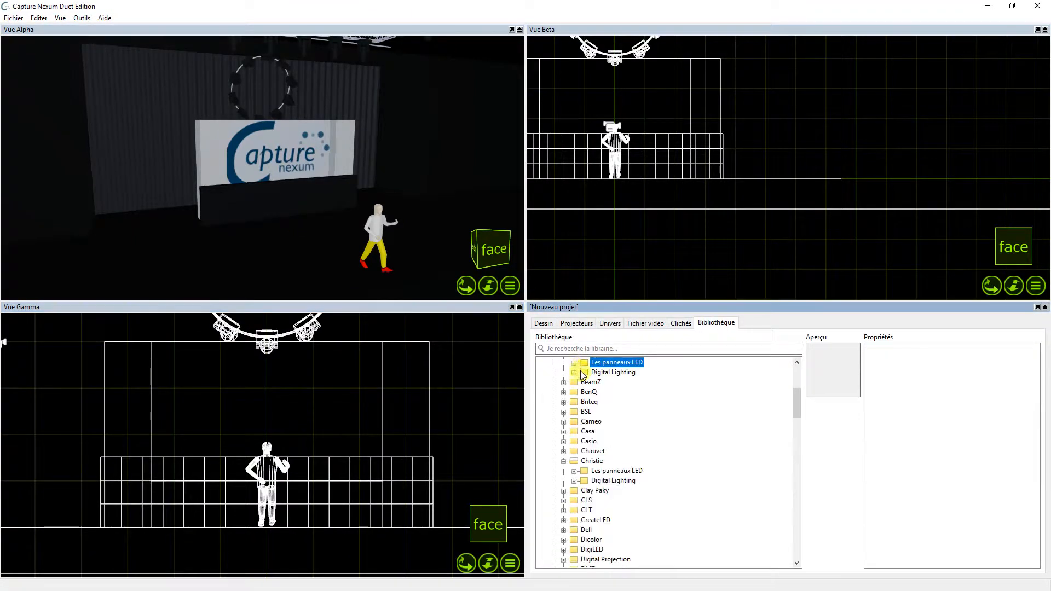
click(645, 326)
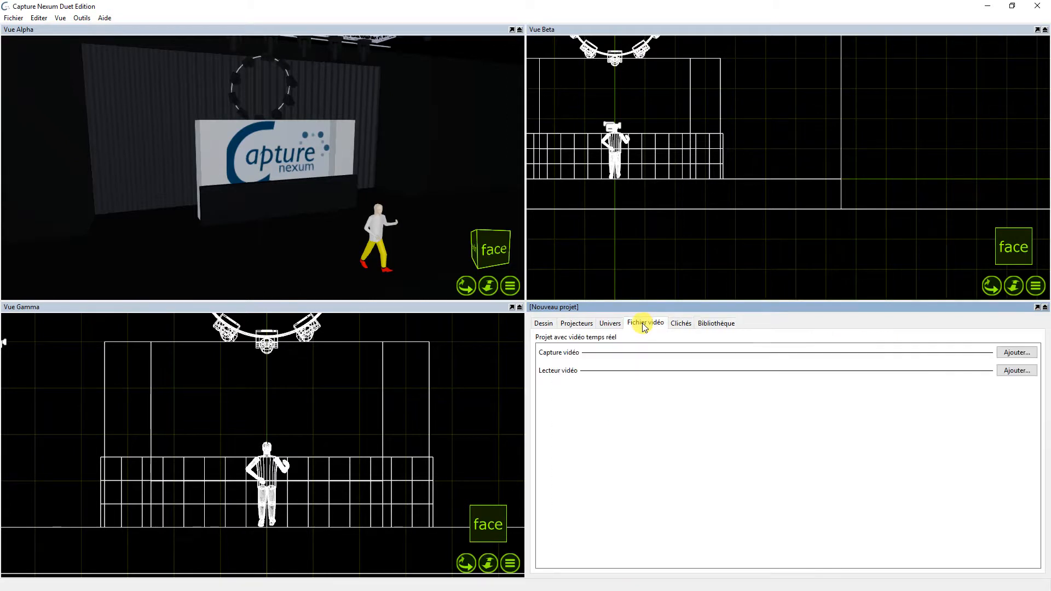
click(1017, 370)
click(978, 359)
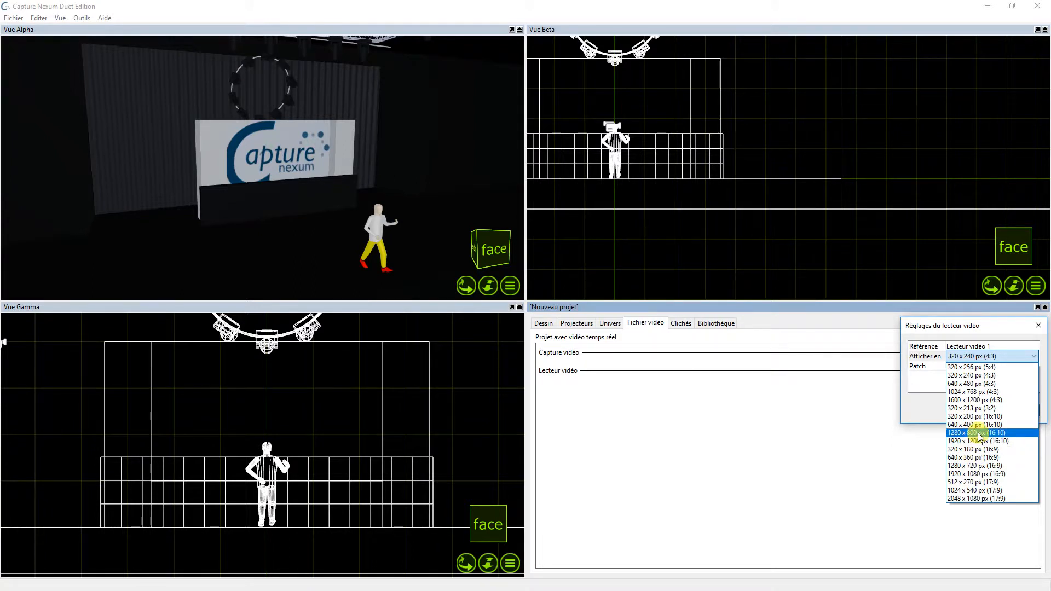
click(972, 466)
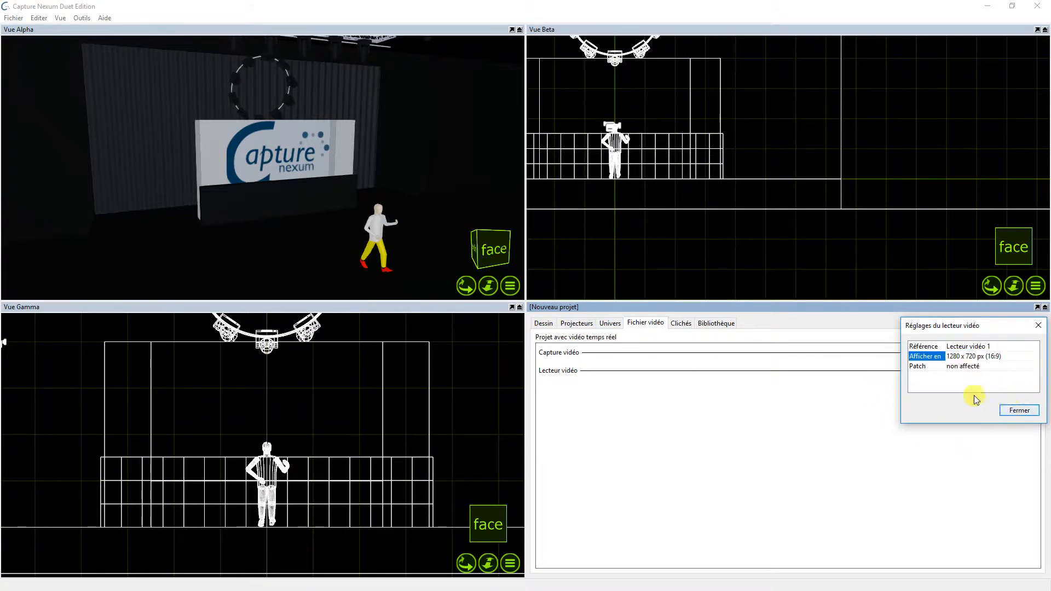
click(1019, 411)
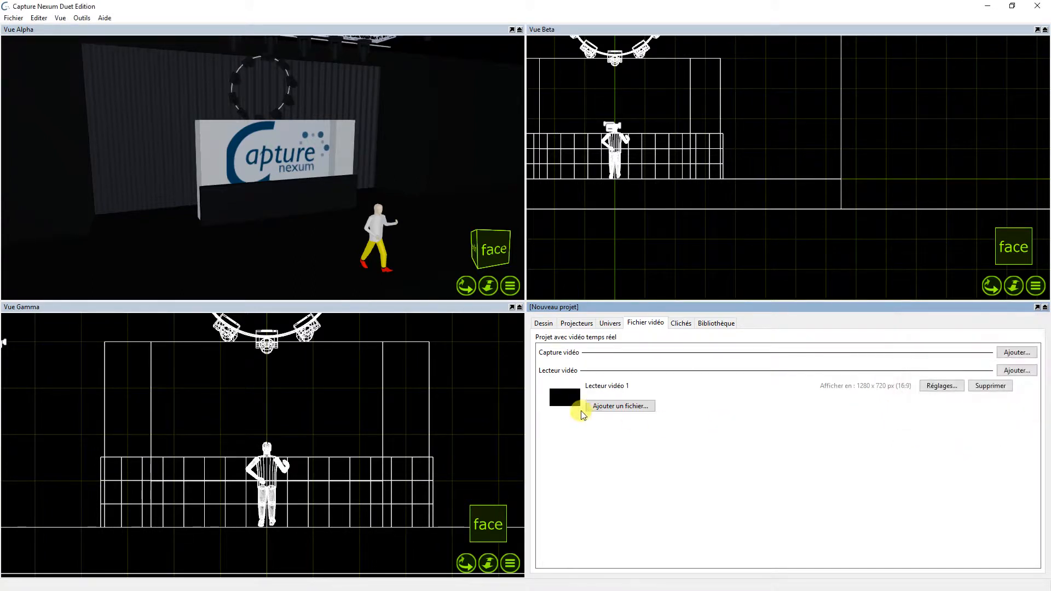
- Load the video file "Lisidor - Le Loup Solitaire" from the Images folder into the video player
click(624, 405)
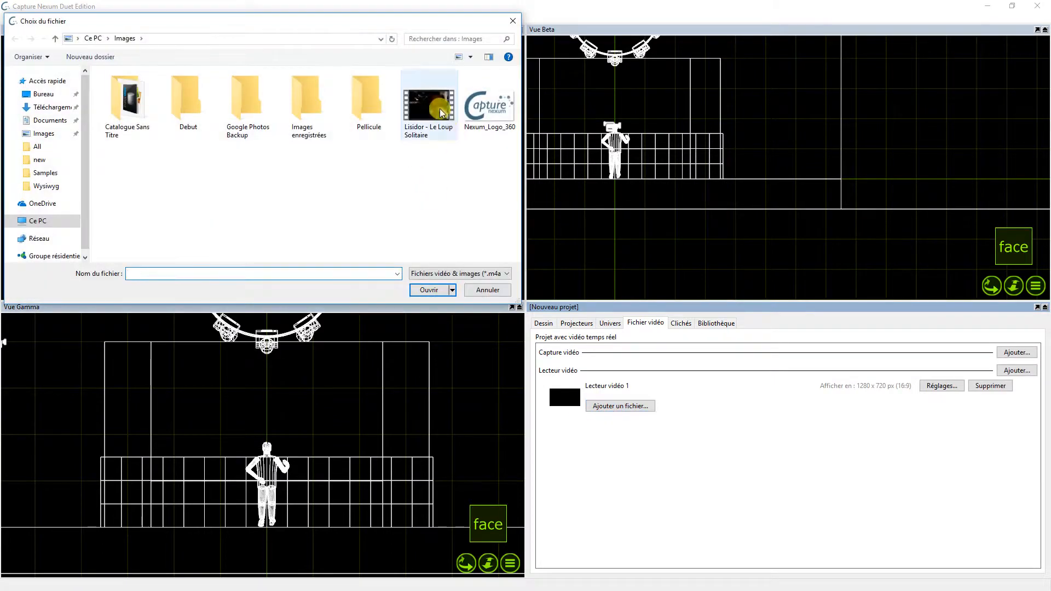
click(424, 117)
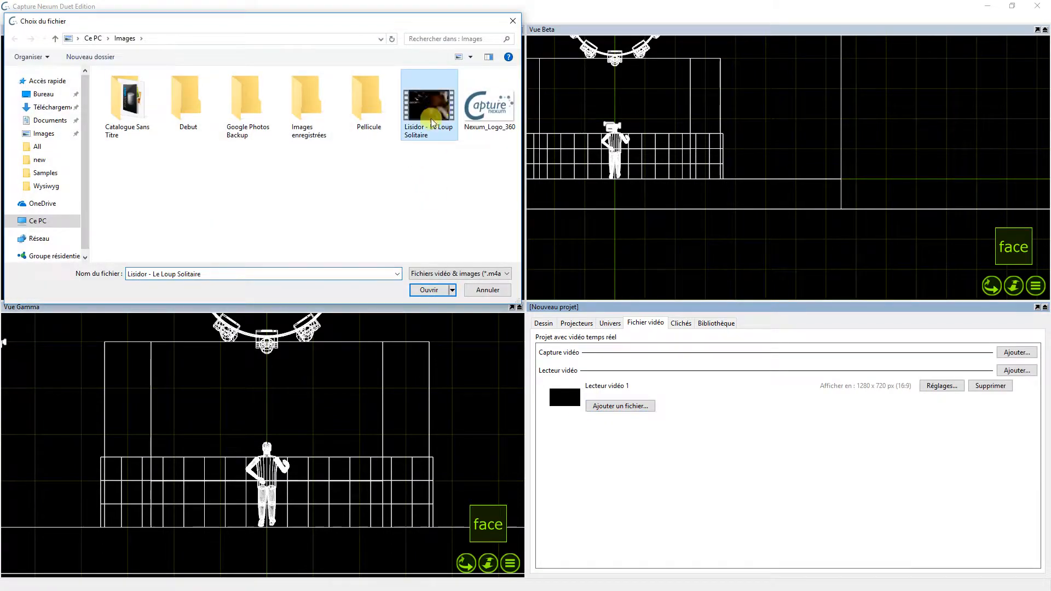
click(431, 290)
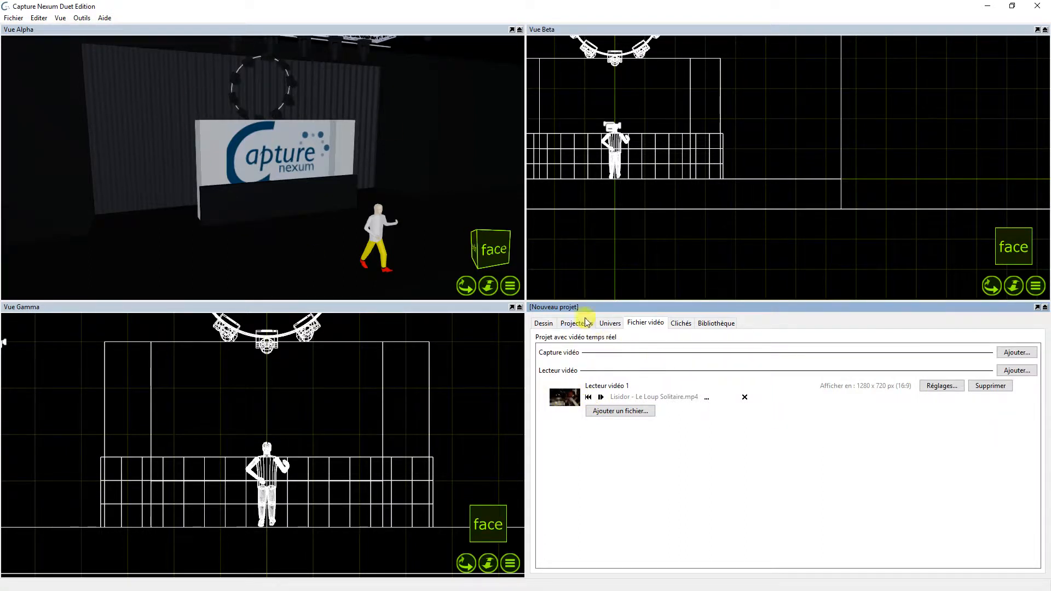
- Create a new material named Video and set its media texture to "Video Players - Lecteur vidéo 1"
click(542, 324)
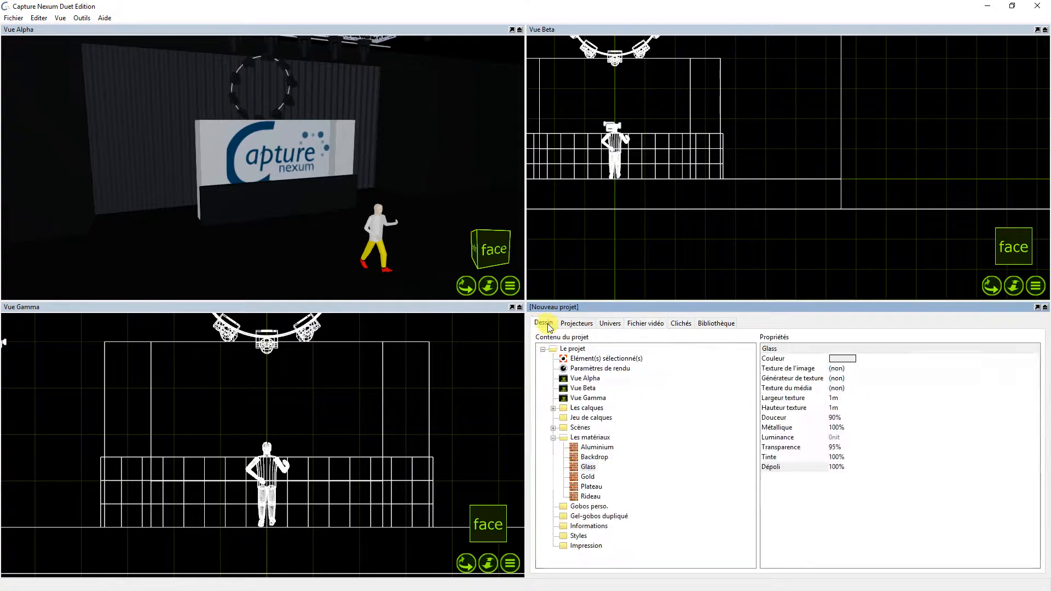
right_click(580, 438)
click(628, 459)
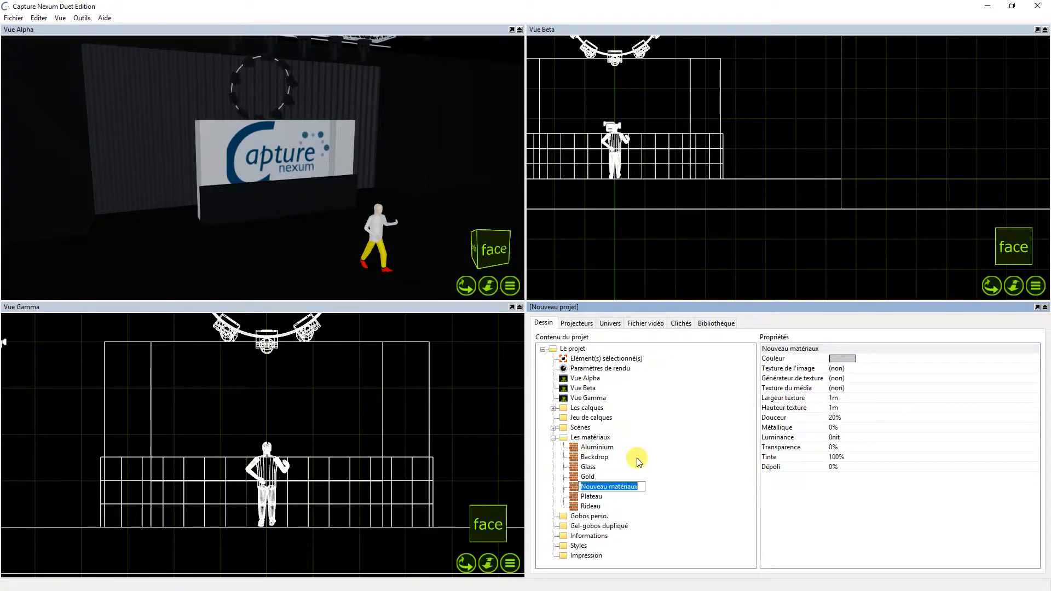
key(Return)
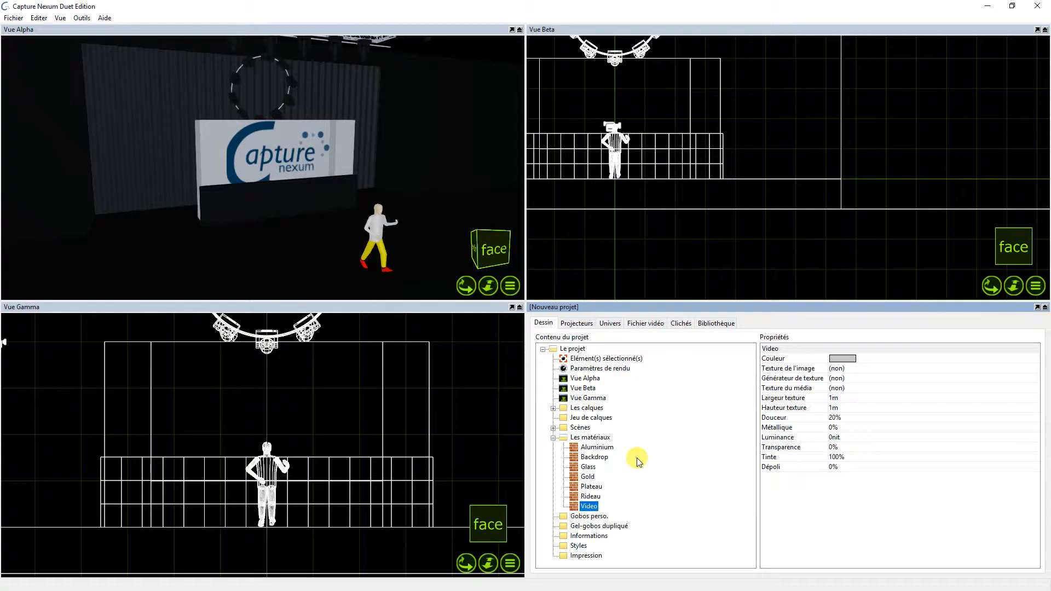
click(839, 389)
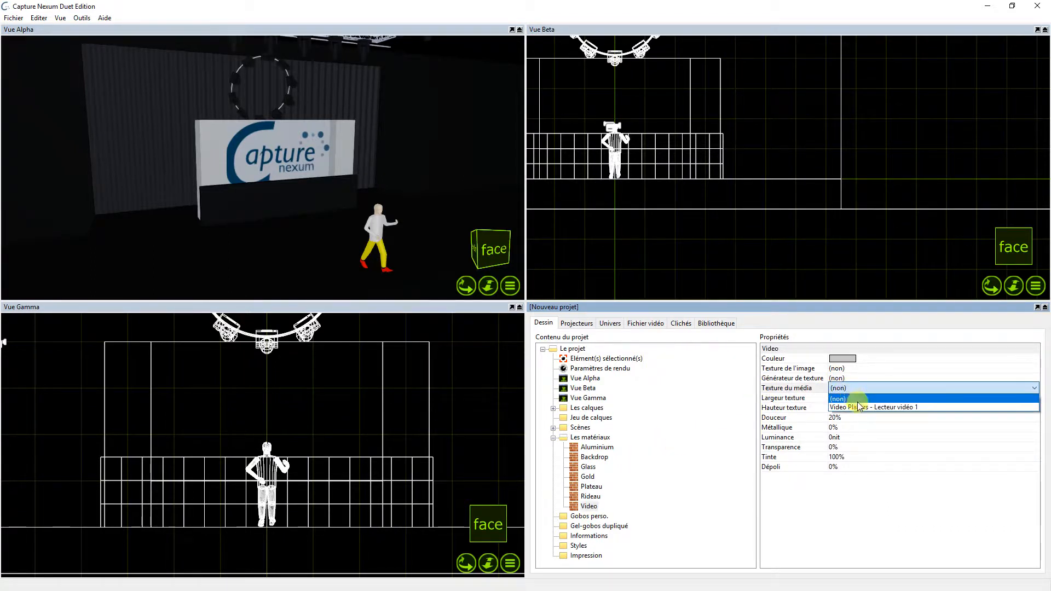
click(915, 410)
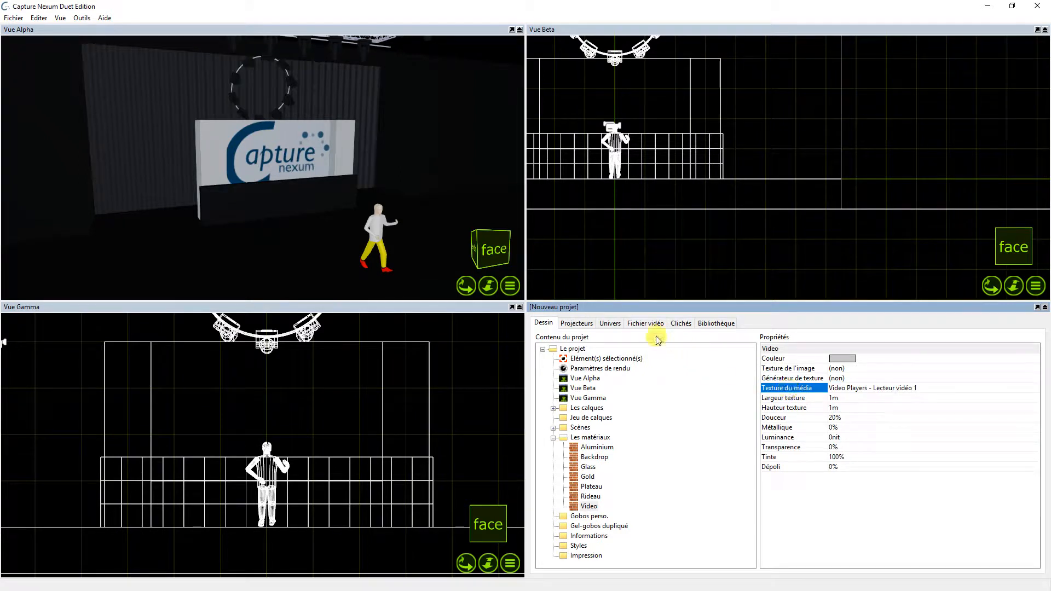
- Check the video player's reference, display resolution and patch in its settings
click(643, 323)
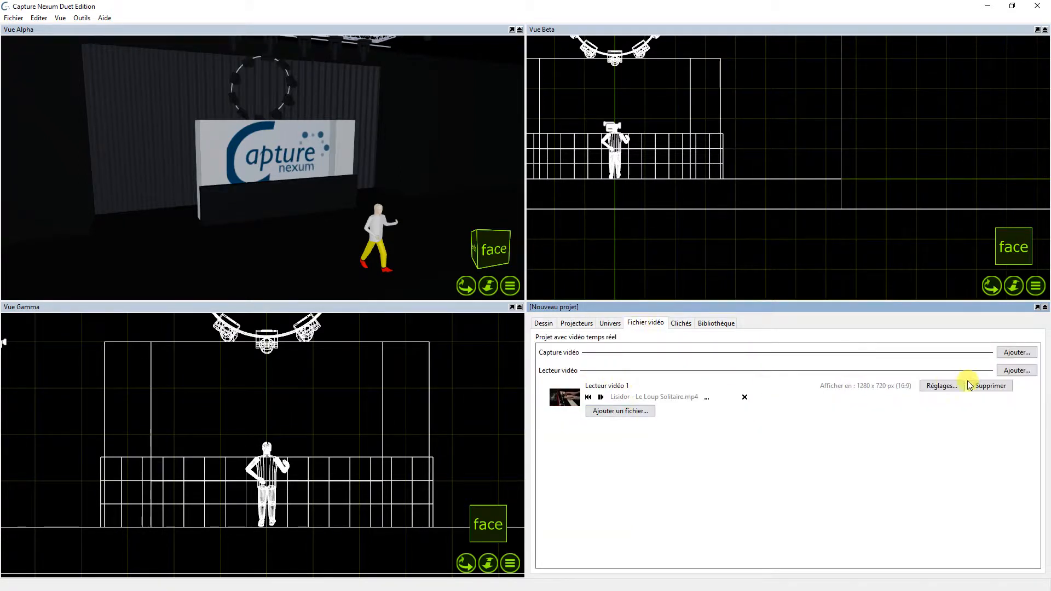
click(939, 386)
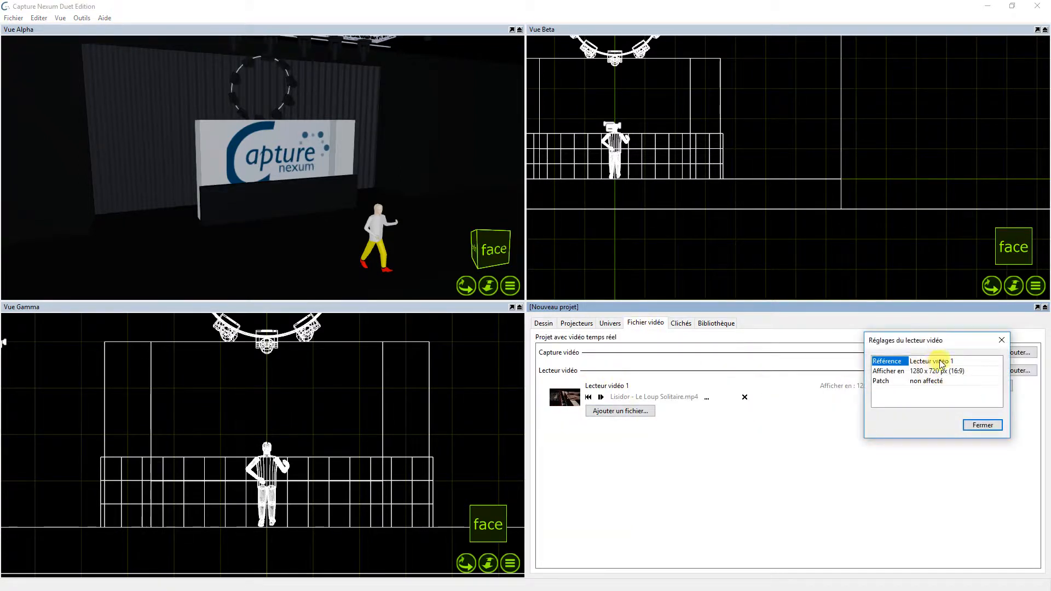
click(981, 426)
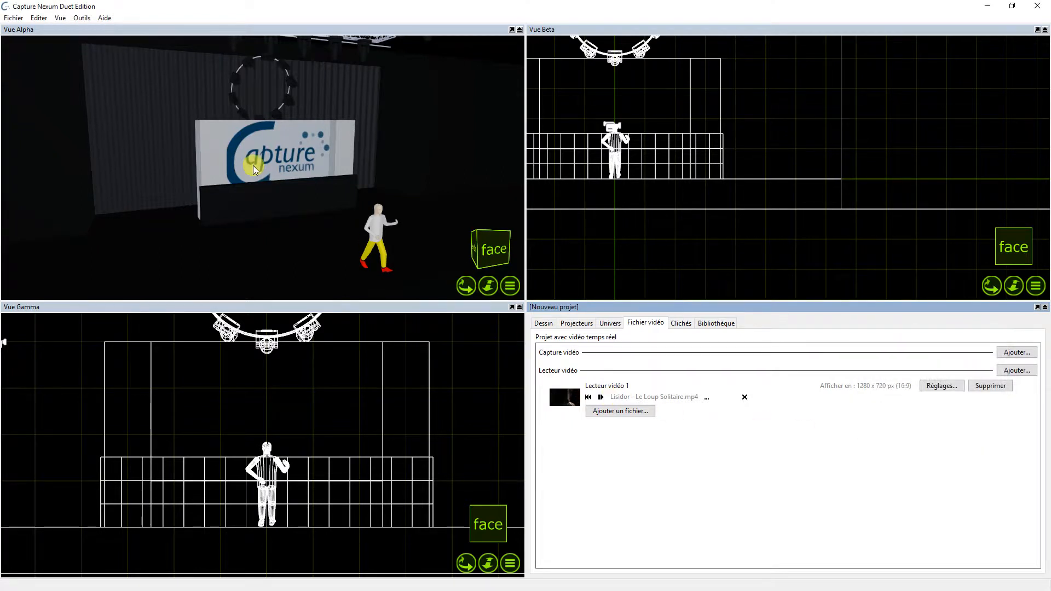
- Apply the Video material to the central screen between the two white side panels
click(543, 324)
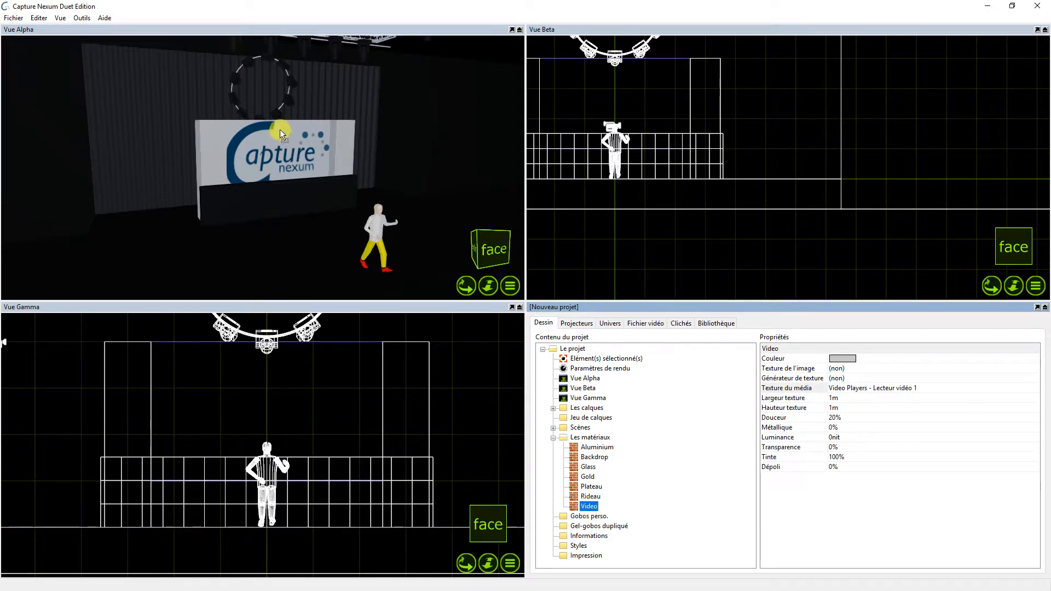
click(283, 155)
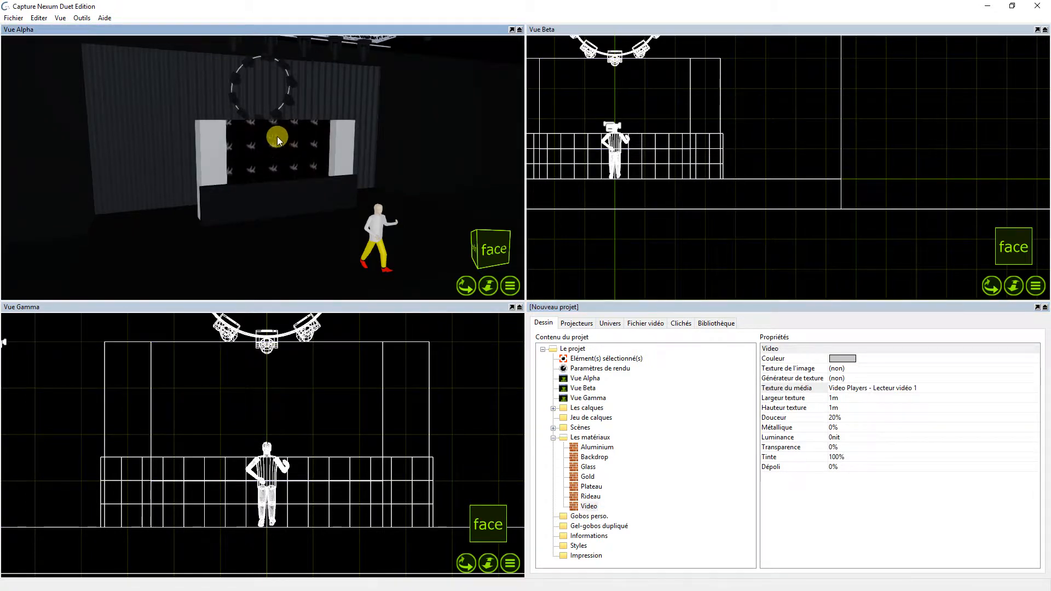
scroll(273, 164, up, 5)
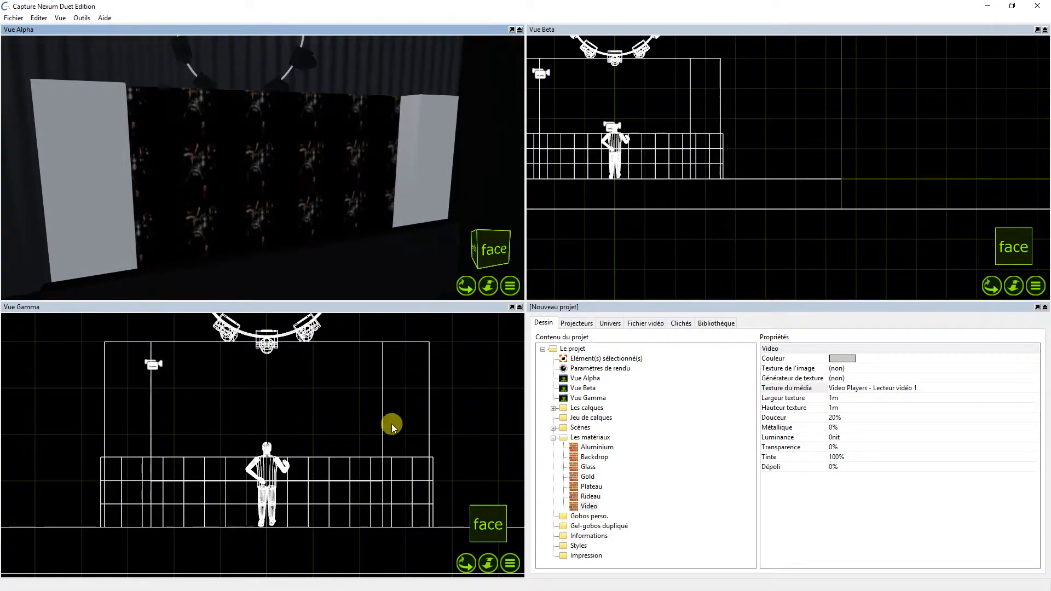
- Extend the video image on the central screen so a single picture fills its whole surface
click(275, 180)
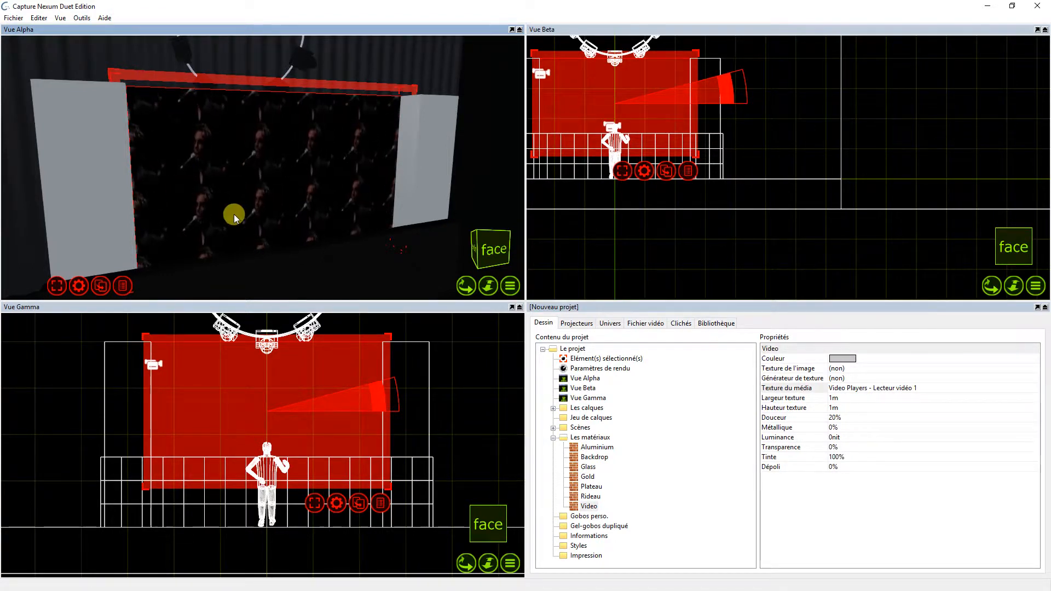
click(338, 505)
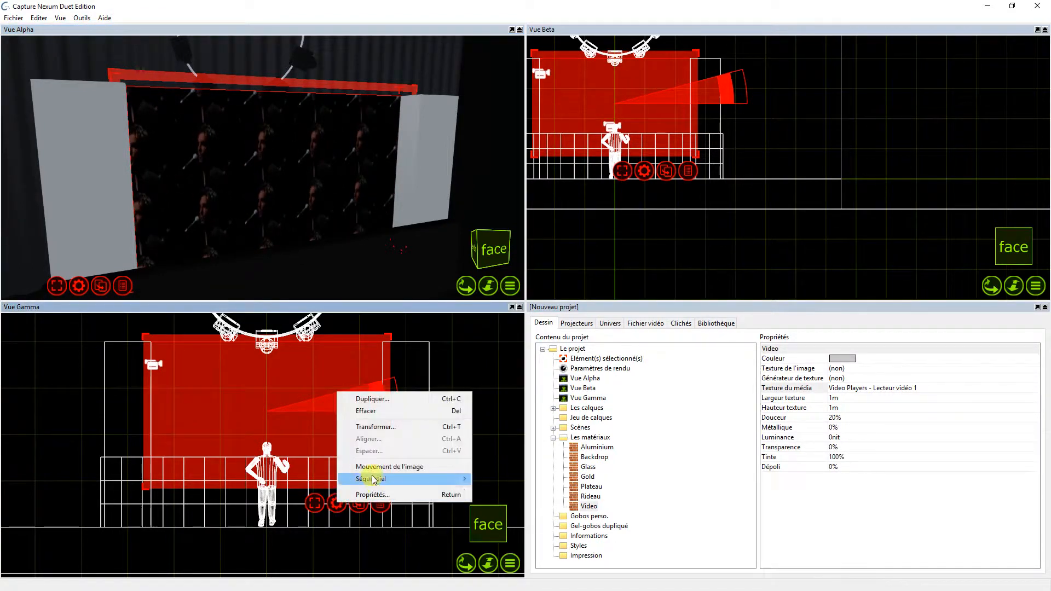
click(369, 480)
click(317, 437)
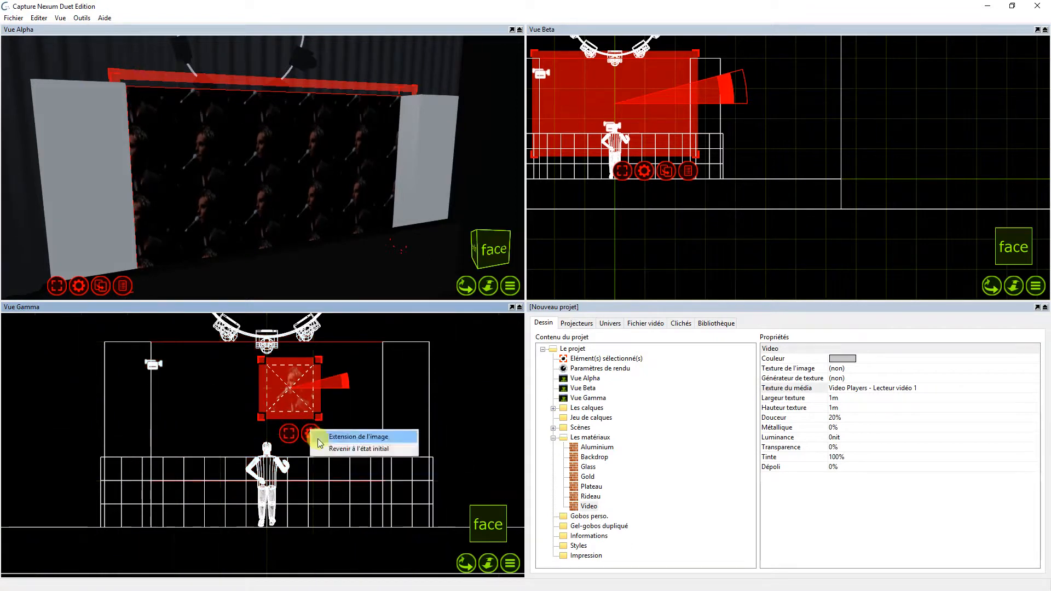
click(365, 436)
drag(399, 148, 343, 174)
scroll(342, 177, down, 4)
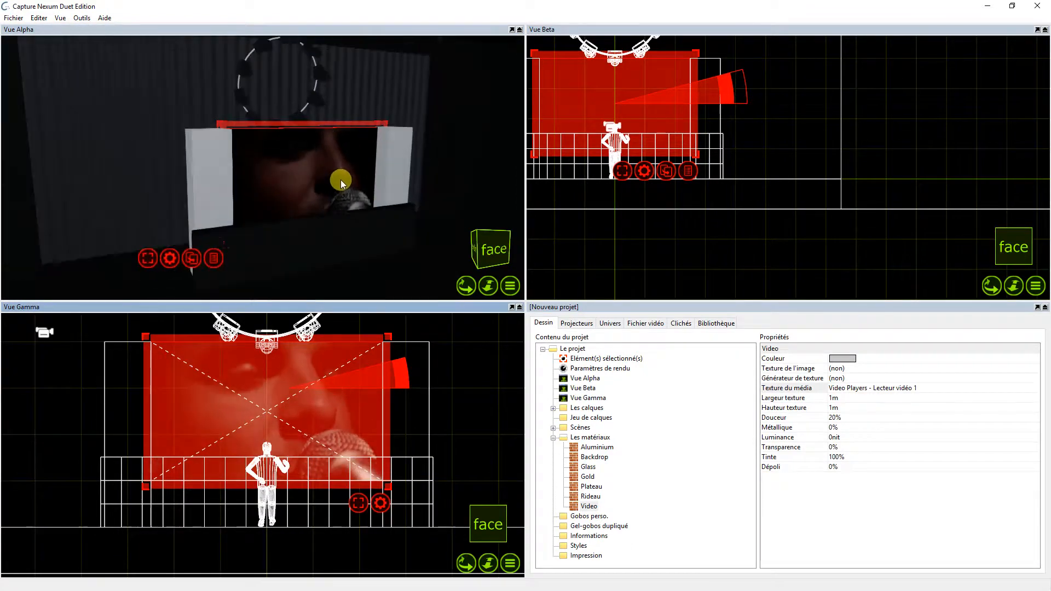
- Set the Video material's luminance to 150 nit
click(592, 505)
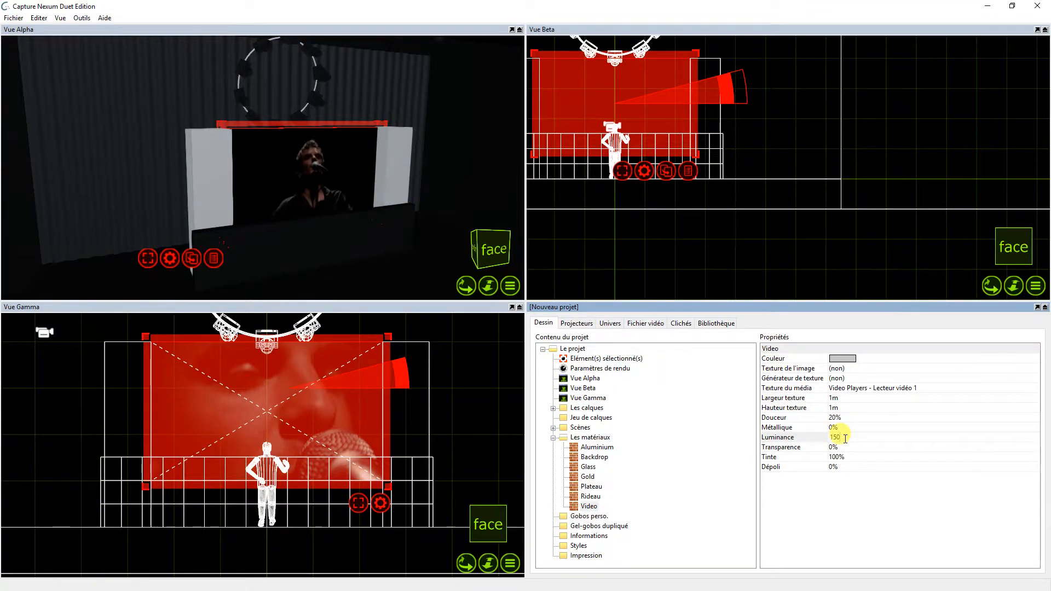
click(775, 437)
- Set the Alpha view's ambient light to 0% and look at the glowing screen from farther back
click(518, 284)
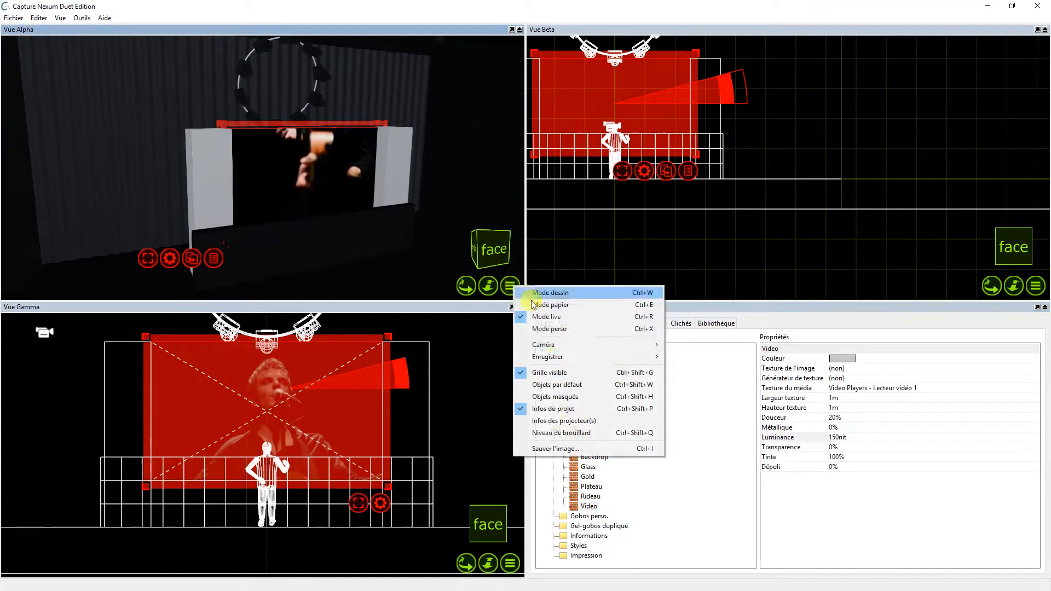
click(691, 469)
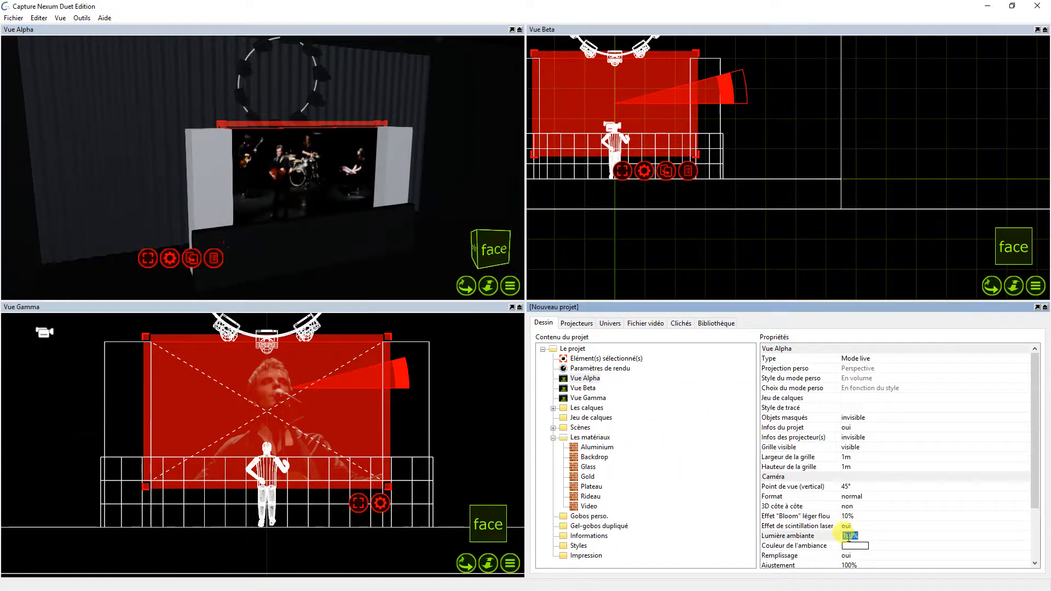
text(0)
key(Return)
scroll(408, 209, down, 5)
mouse_move(467, 286)
mouse_down()
mouse_move(405, 249)
mouse_move(429, 246)
mouse_move(462, 268)
mouse_up()
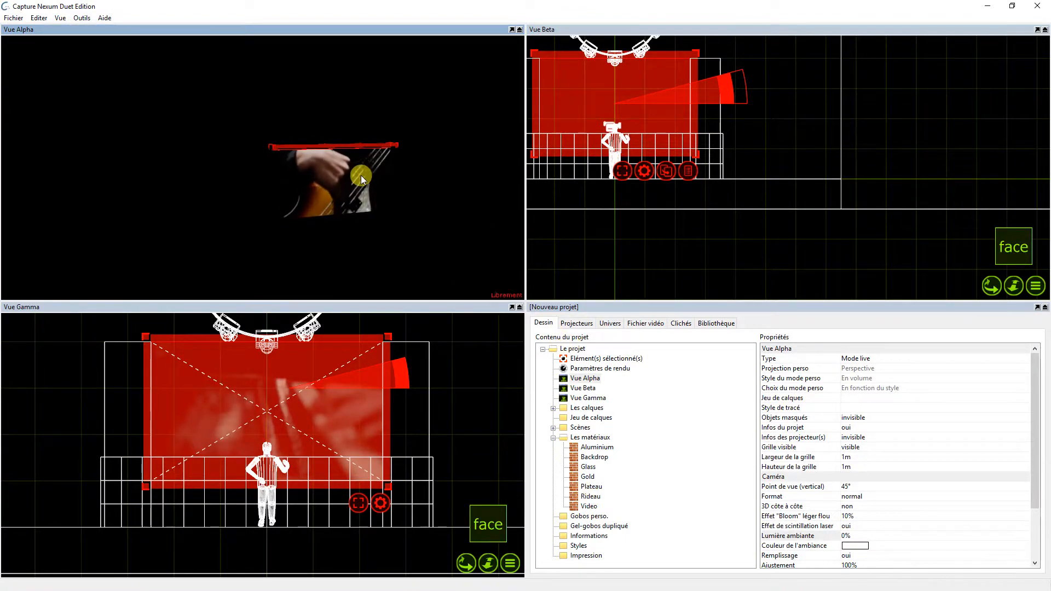
- Remove the material from the central screen in its properties and undo the removal
click(603, 358)
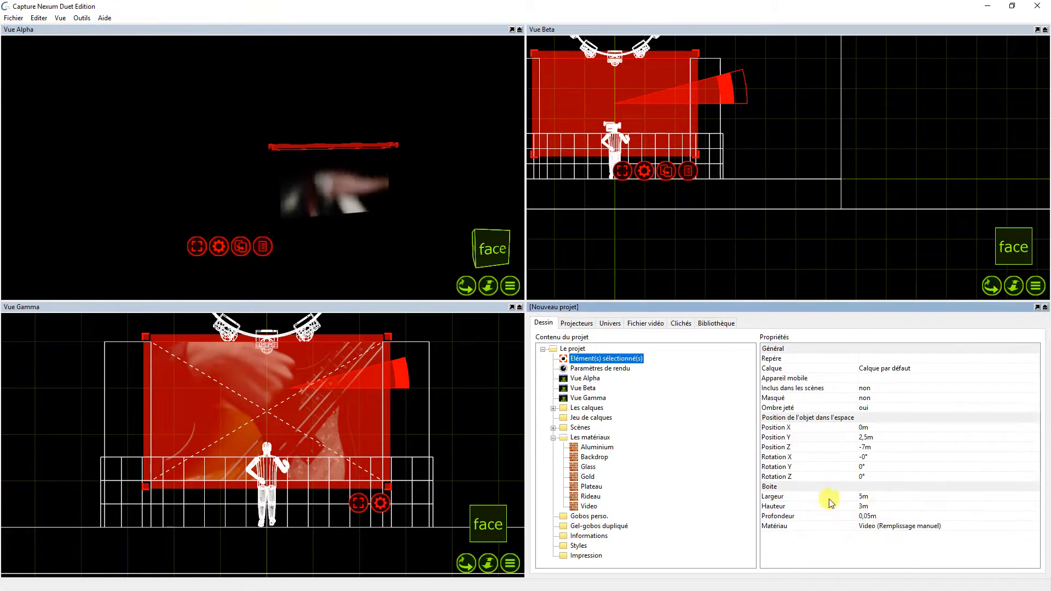
right_click(876, 528)
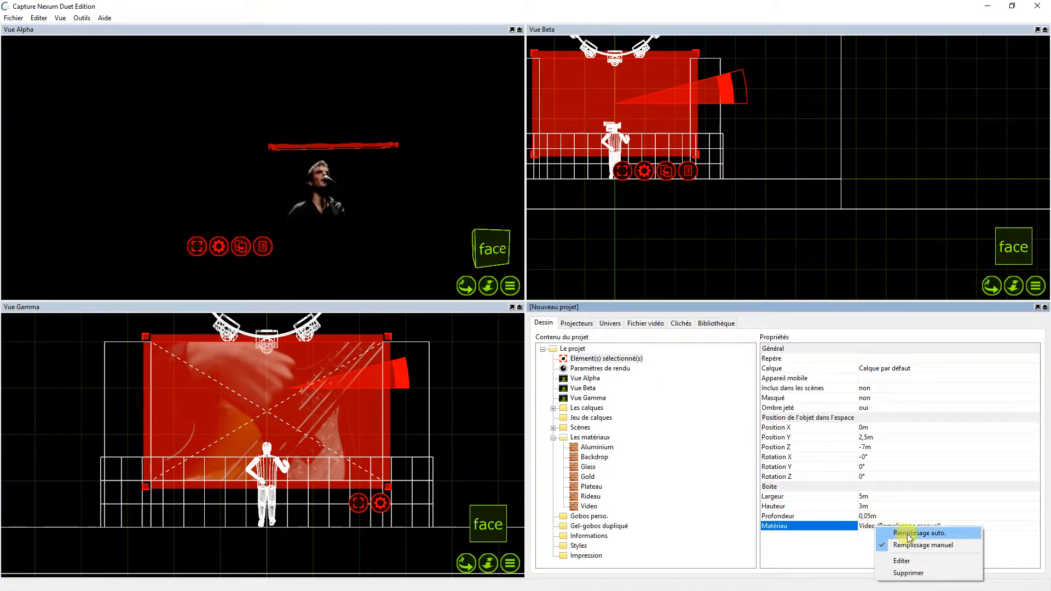
click(906, 573)
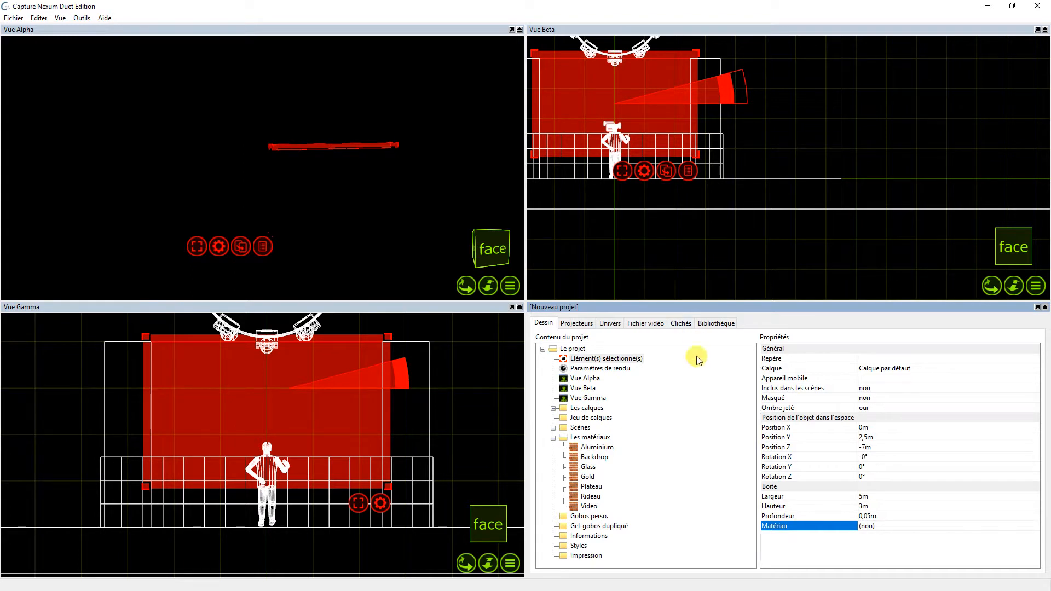
key(ctrl+z)
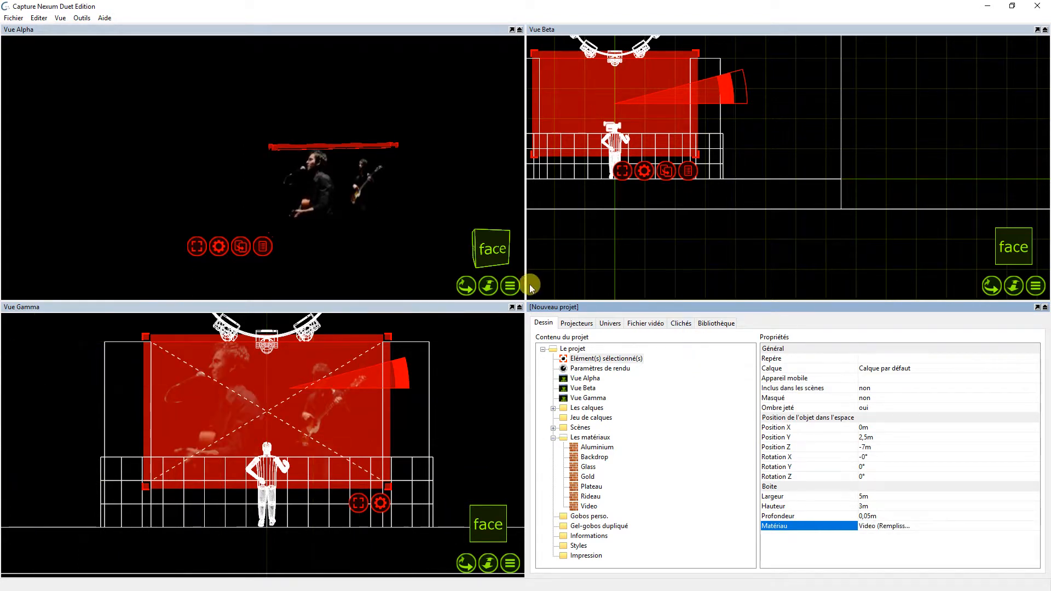
- Set the Alpha view's ambient light to 100%
click(585, 378)
click(854, 537)
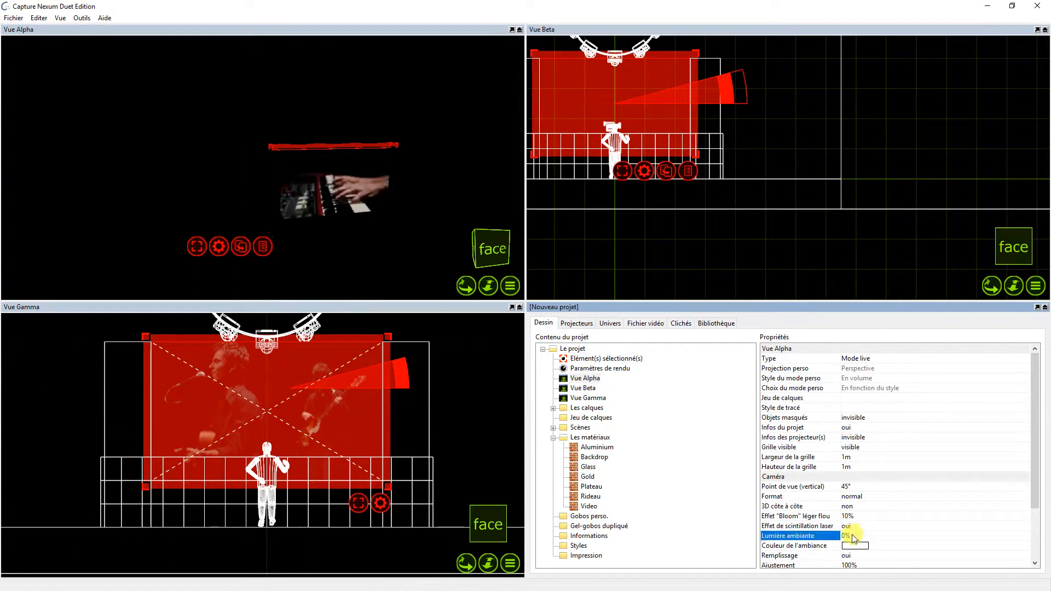
text(100)
key(Return)
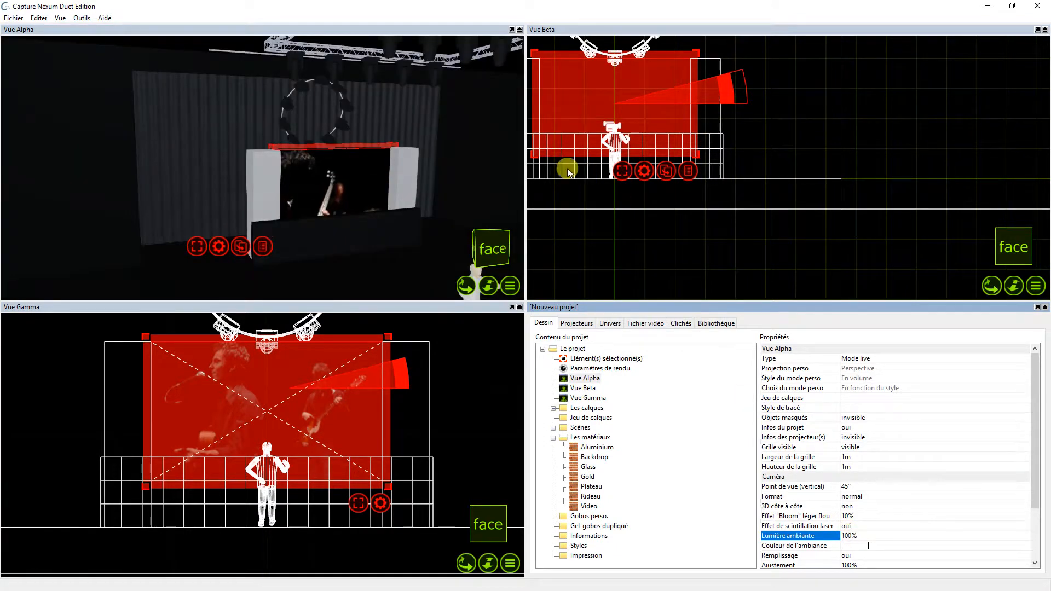
- Select all the LED wall panels in the Gamma view and apply the Video material to them
click(80, 425)
drag(77, 453, 448, 535)
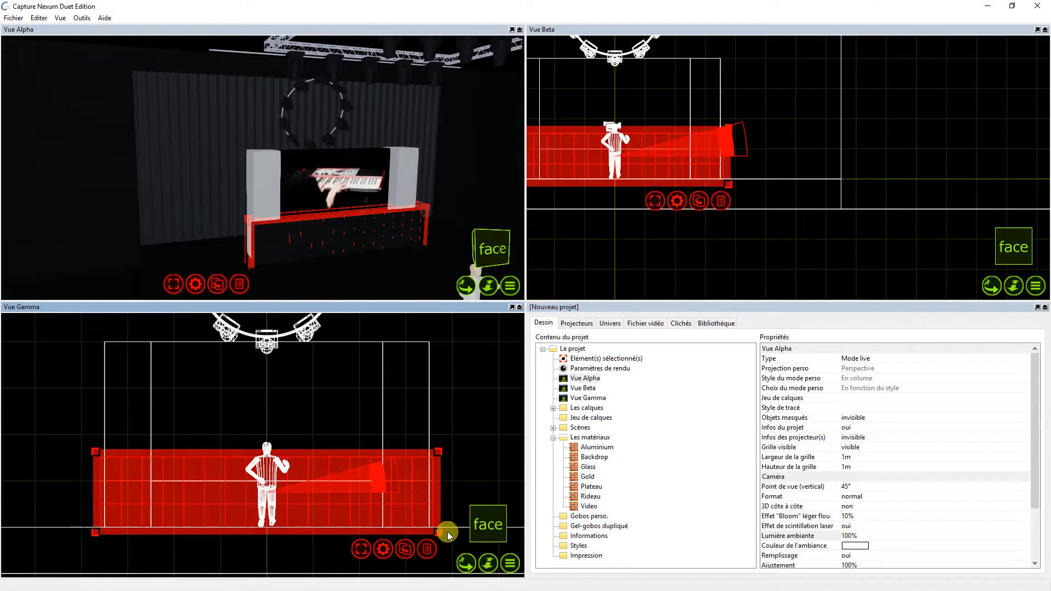
click(589, 507)
drag(589, 507, 350, 499)
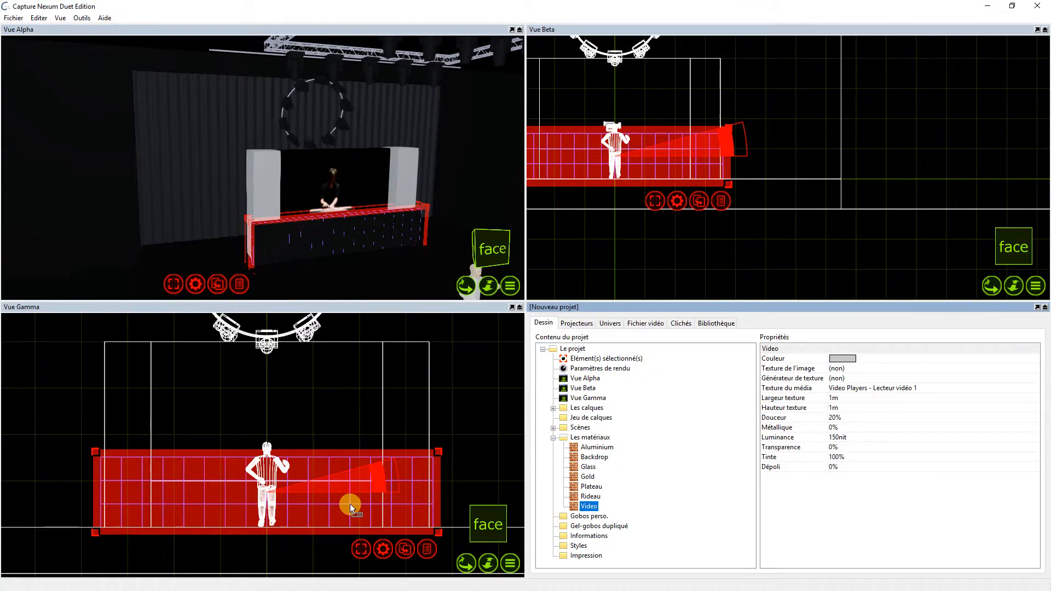
drag(350, 503, 350, 504)
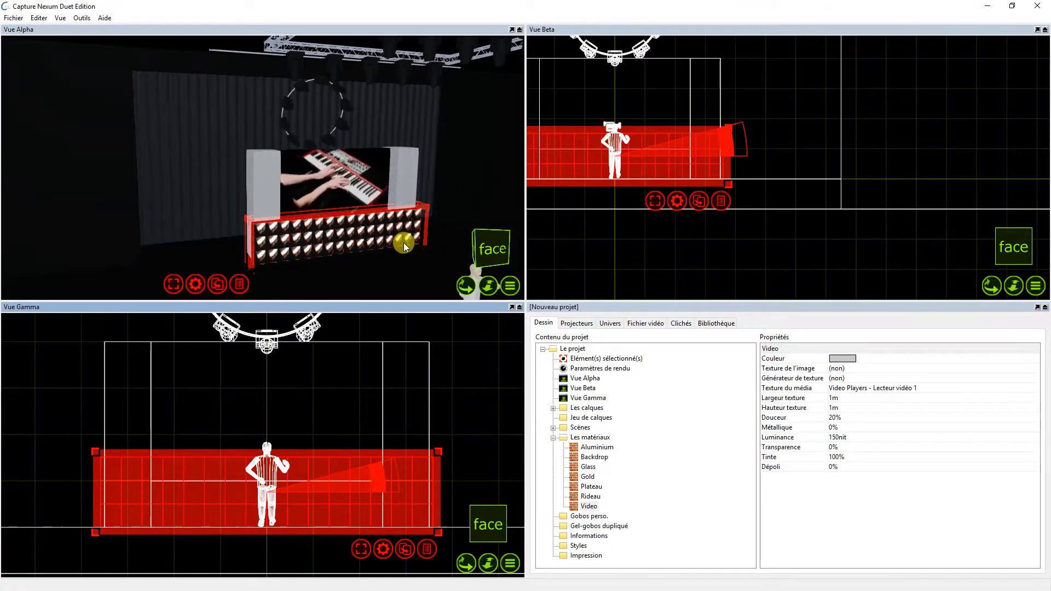
- Enter image movement mode for the LED wall panels and extend the video as one image across the whole wall
right_click(387, 544)
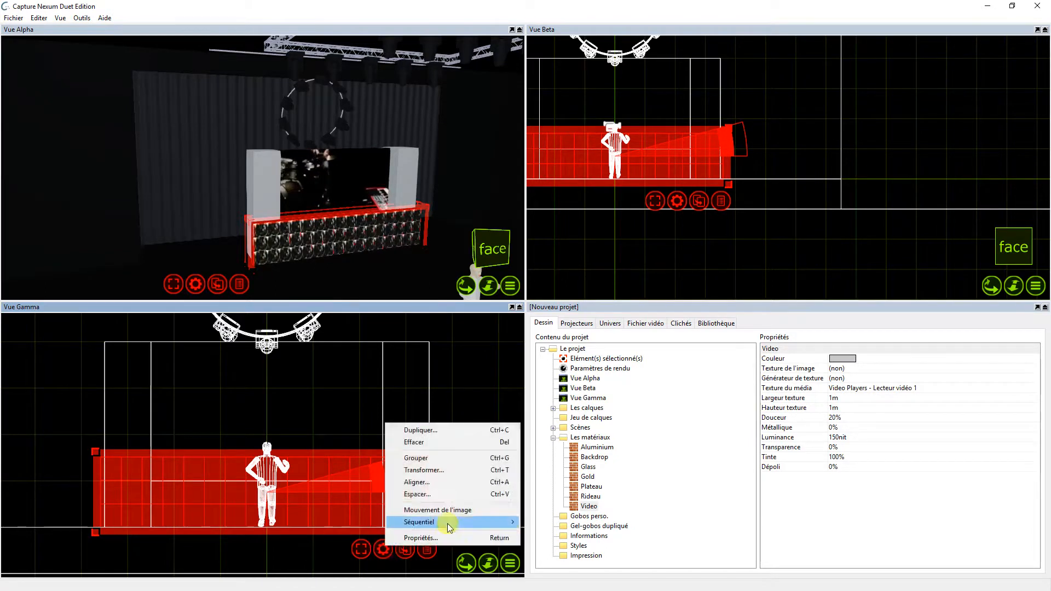
click(433, 510)
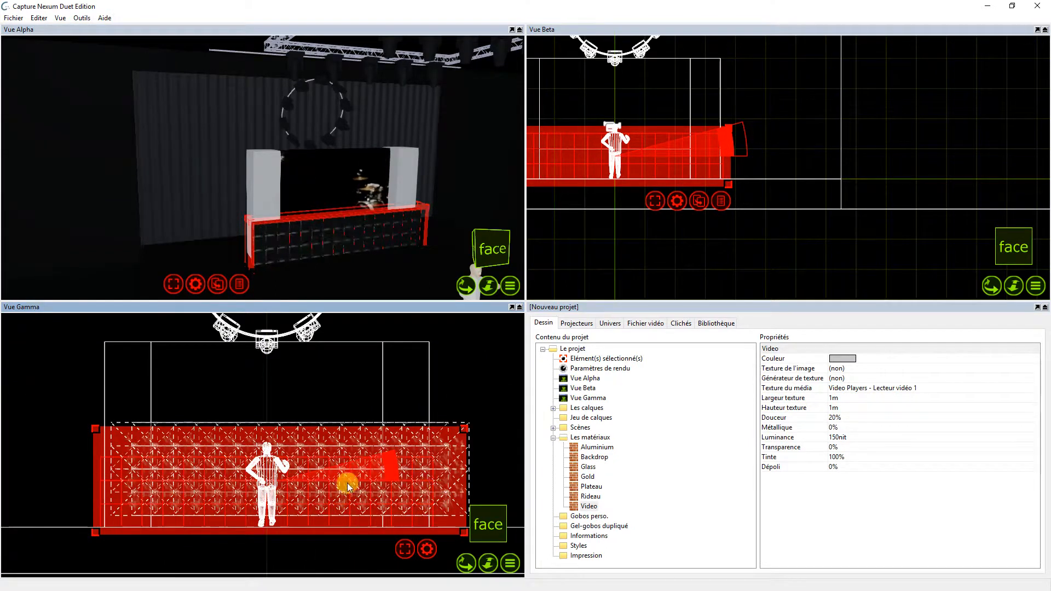
drag(317, 491, 320, 455)
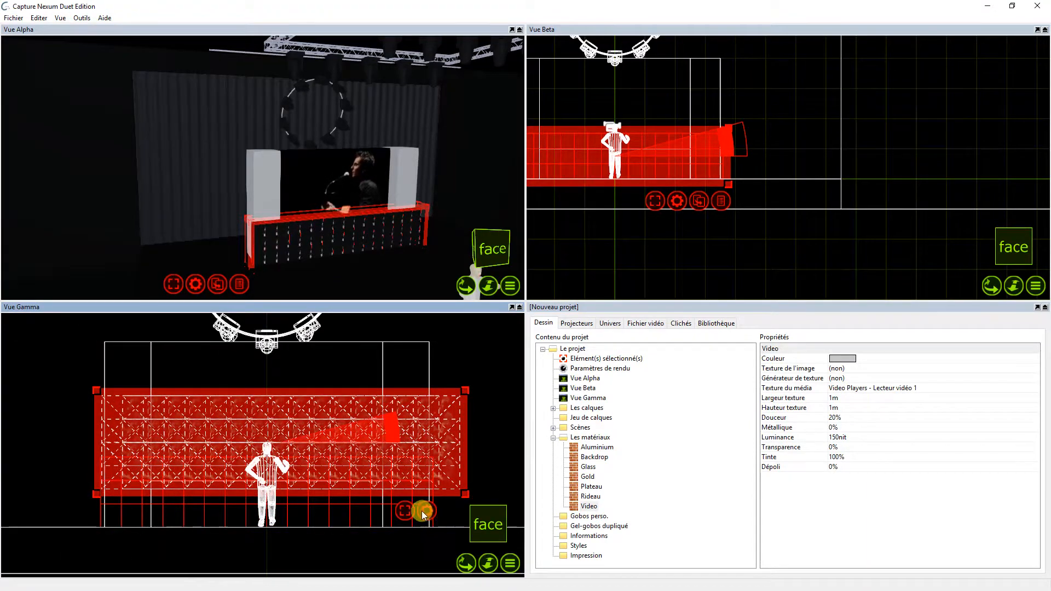
click(422, 511)
click(451, 521)
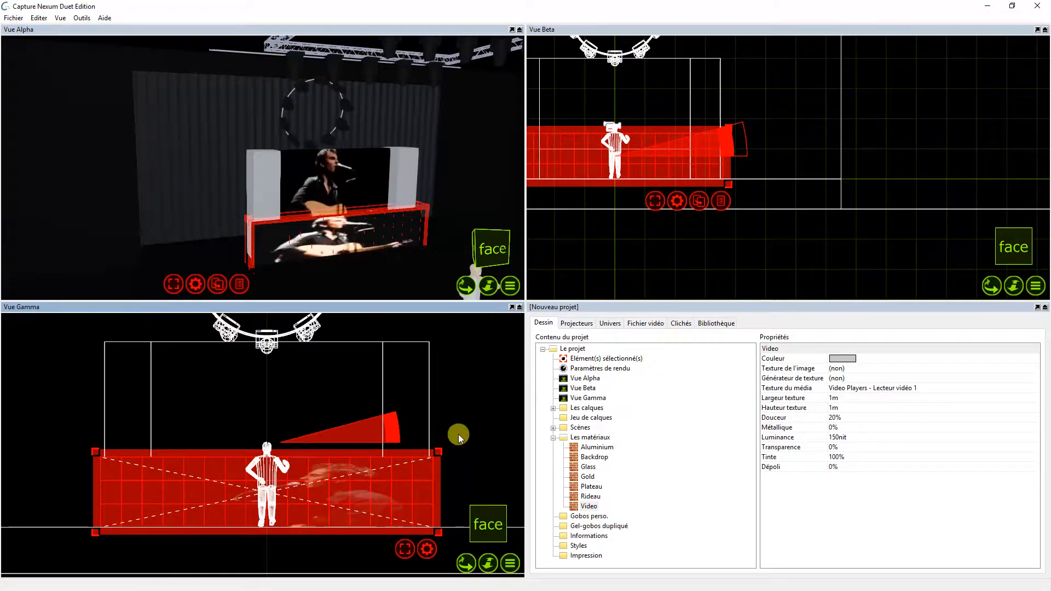
- Stretch the LED wall's video image to about 7.19 m by 2.62 m, shift it slightly downward and deselect the panels
drag(437, 452, 438, 399)
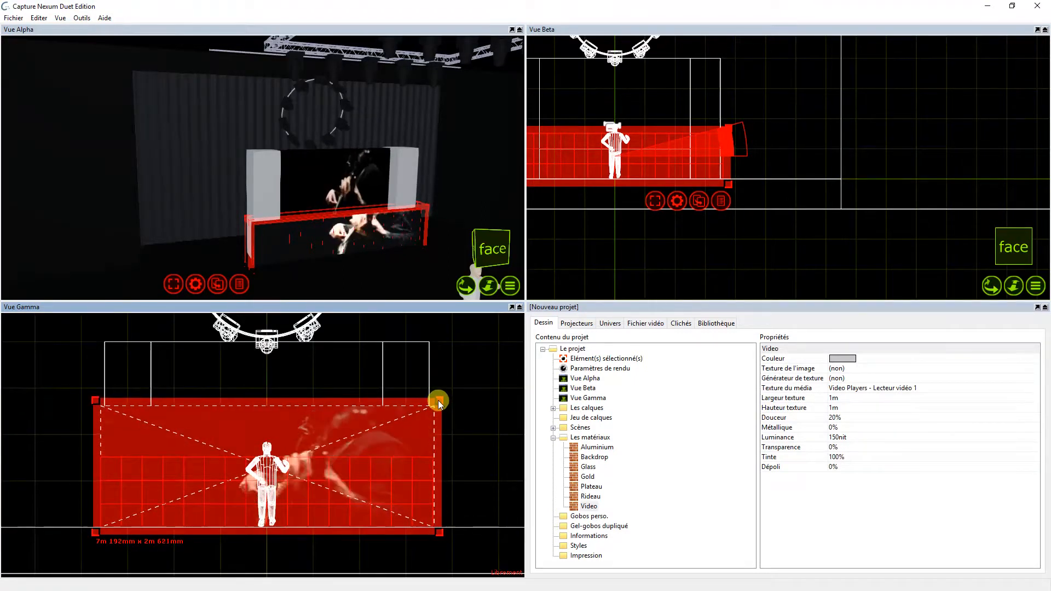
drag(361, 494, 353, 522)
click(452, 465)
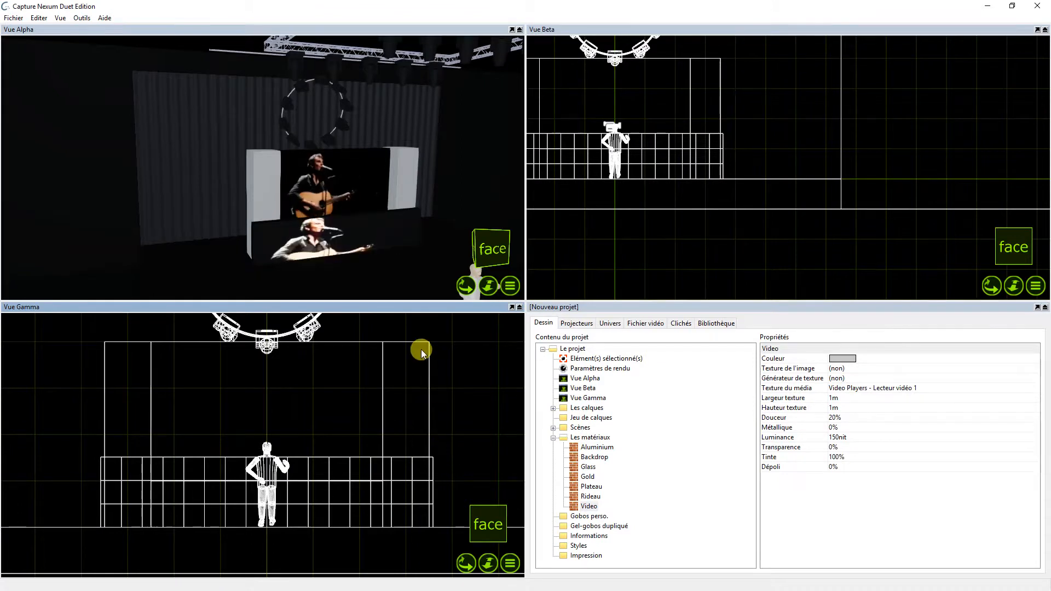
- Orbit and zoom the Alpha view close to the LED wall to examine its individual pixels
drag(466, 286, 403, 280)
scroll(307, 242, up, 6)
scroll(274, 250, up, 3)
scroll(182, 217, down, 2)
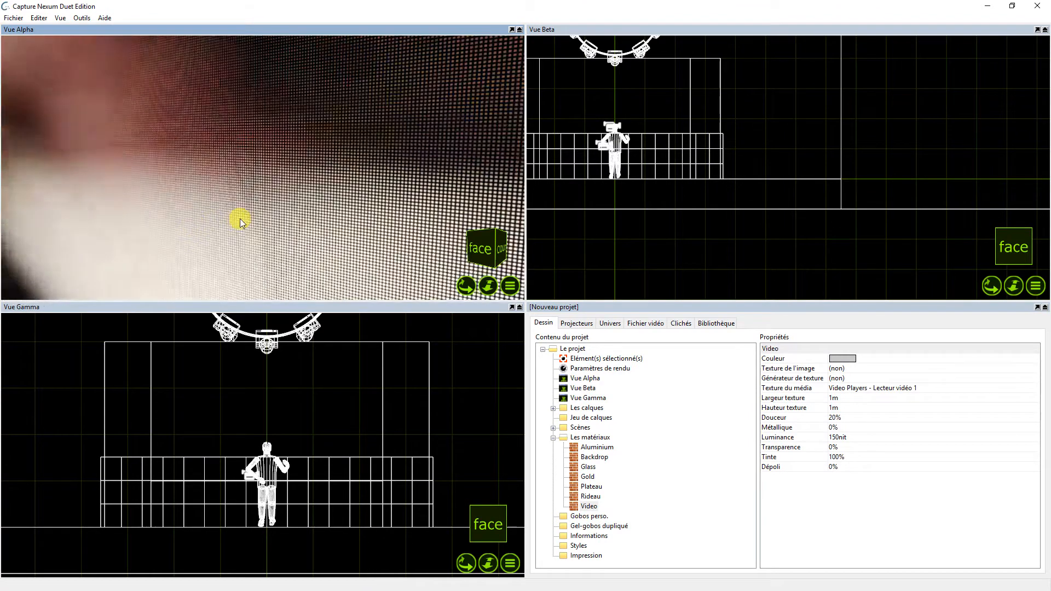
- Apply the Video material to the two upright boxes on either side of the central screen
scroll(283, 190, down, 4)
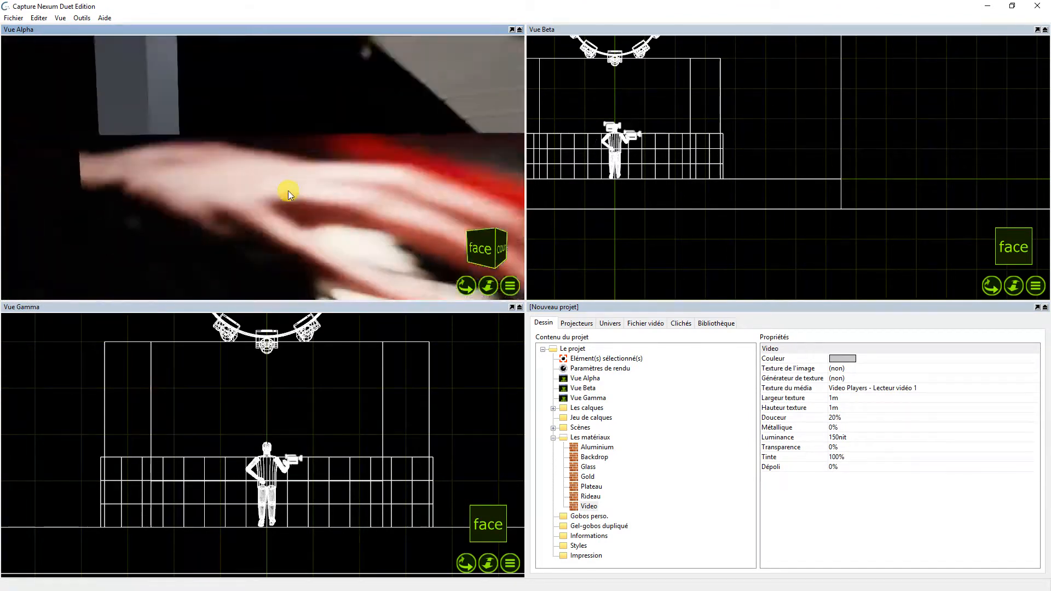
scroll(421, 90, up, 2)
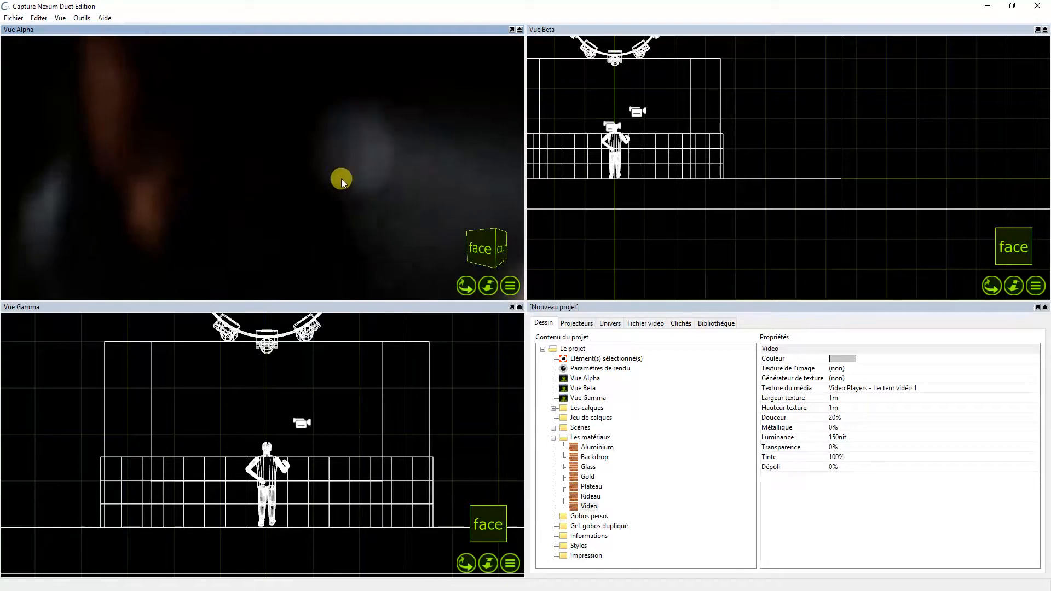
scroll(337, 185, down, 2)
scroll(342, 183, down, 4)
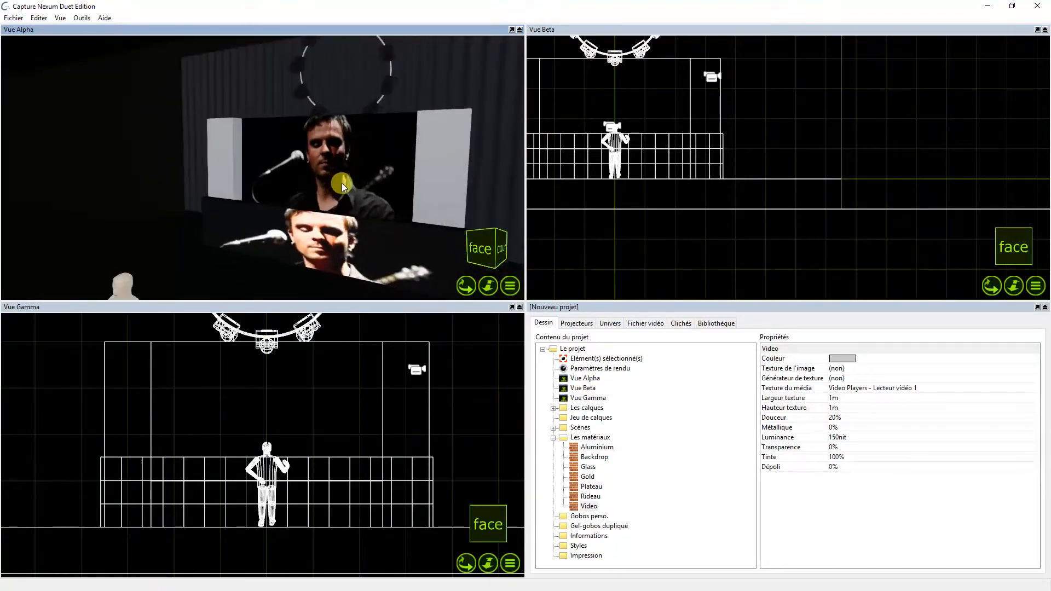
mouse_move(467, 286)
mouse_down()
mouse_move(520, 281)
mouse_move(469, 289)
mouse_up()
scroll(430, 171, up, 3)
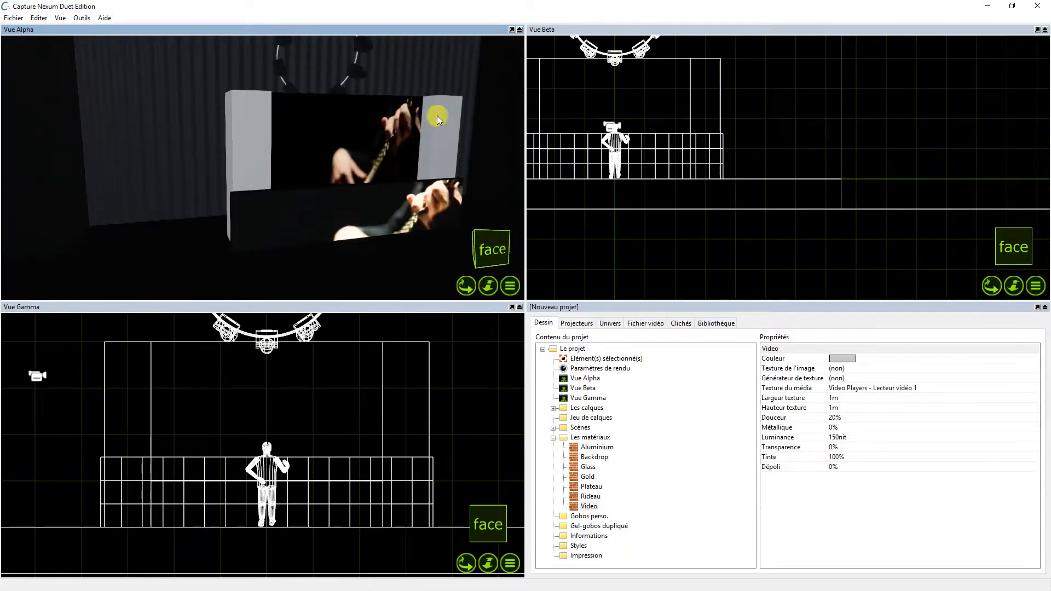
click(359, 162)
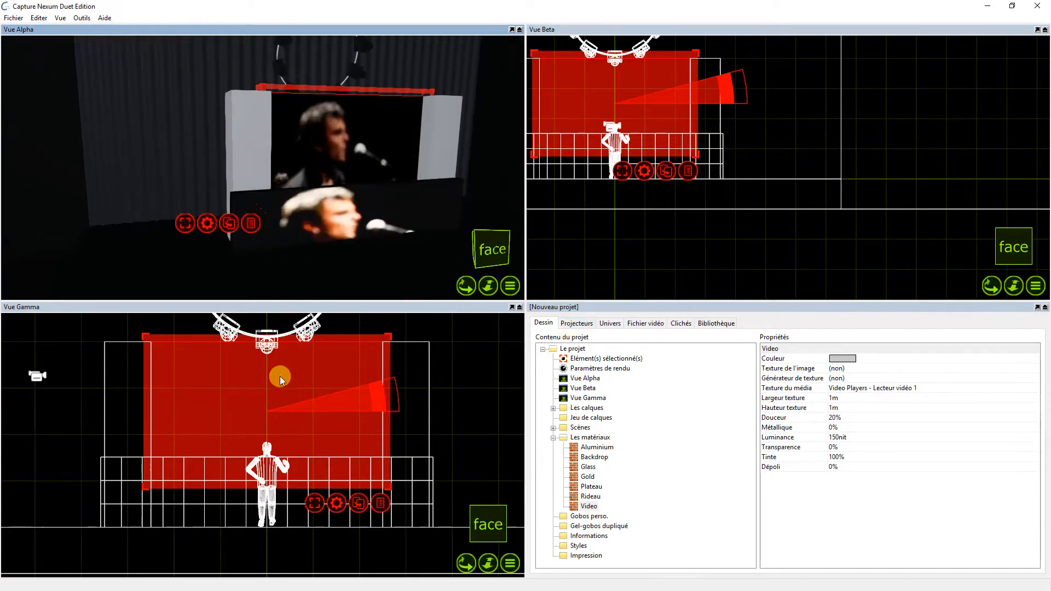
click(589, 506)
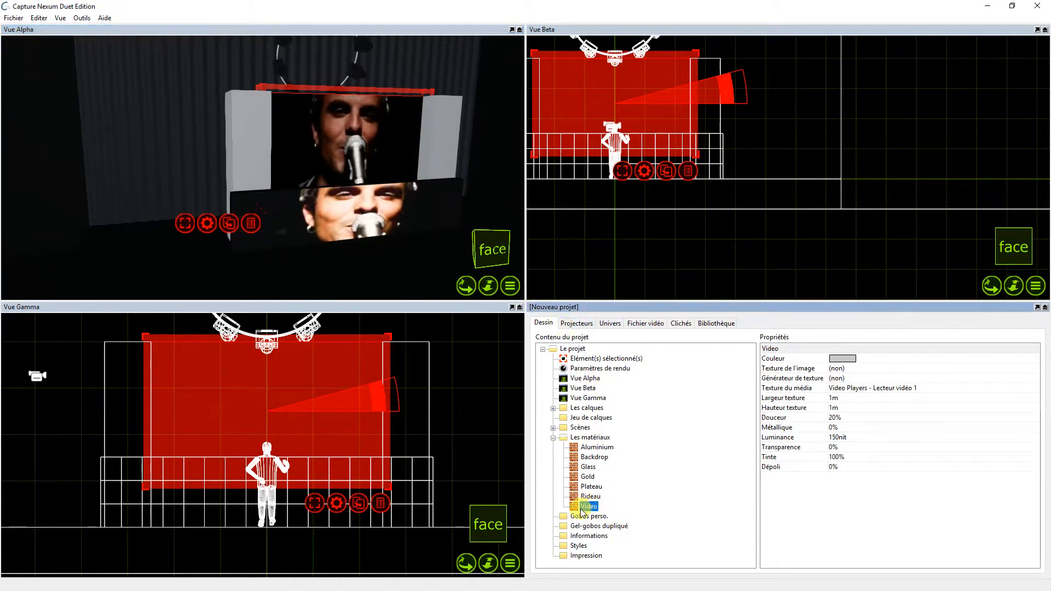
drag(254, 198, 251, 176)
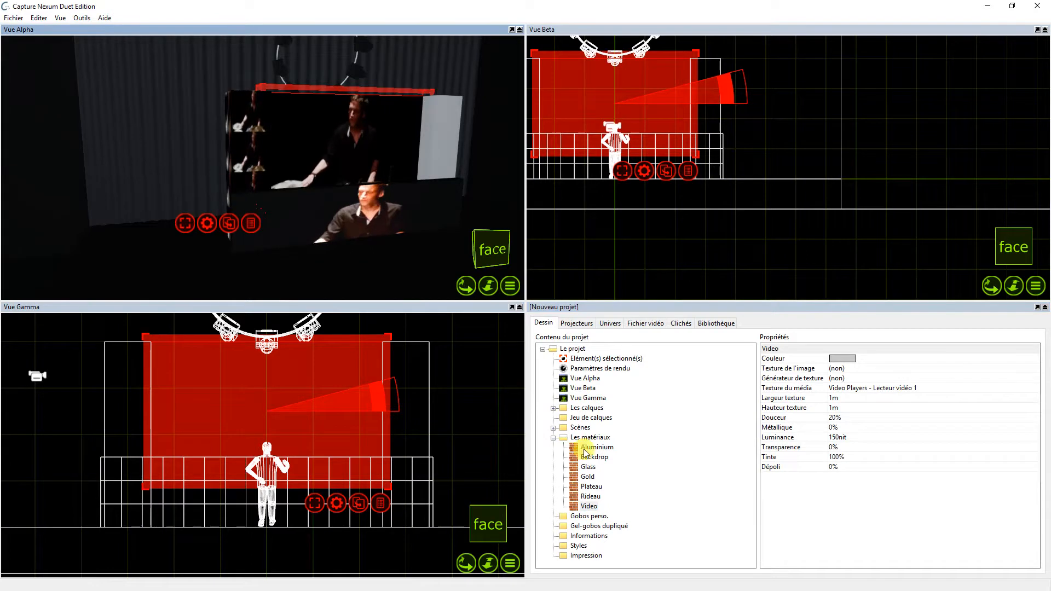
drag(589, 506, 444, 175)
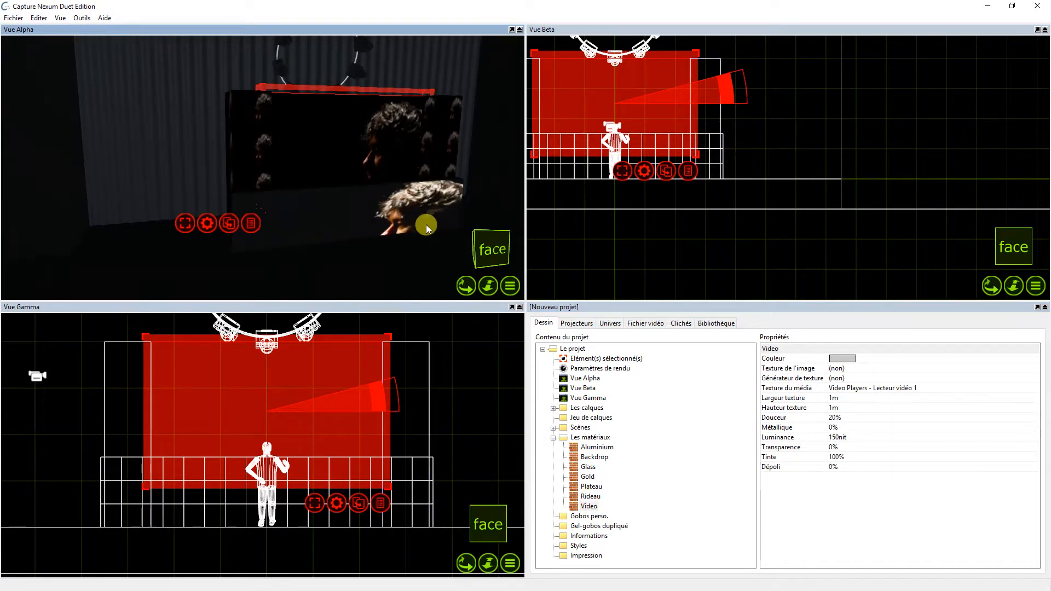
- Select the central screen, both side boxes and the LED wall, spread the video as one image across all of them, and deselect
drag(93, 336, 458, 541)
click(264, 452)
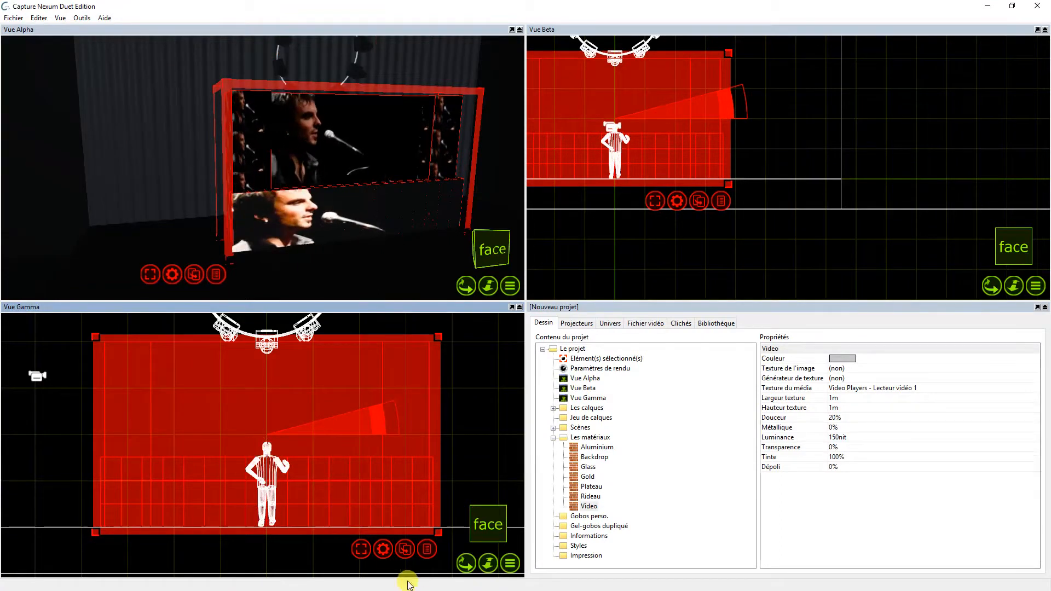
click(383, 550)
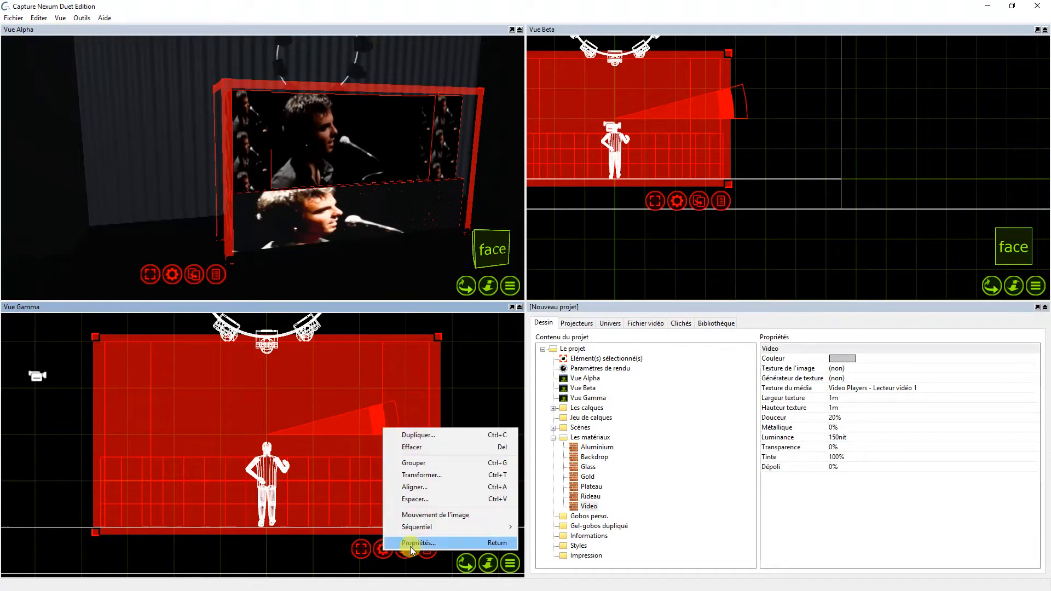
click(427, 518)
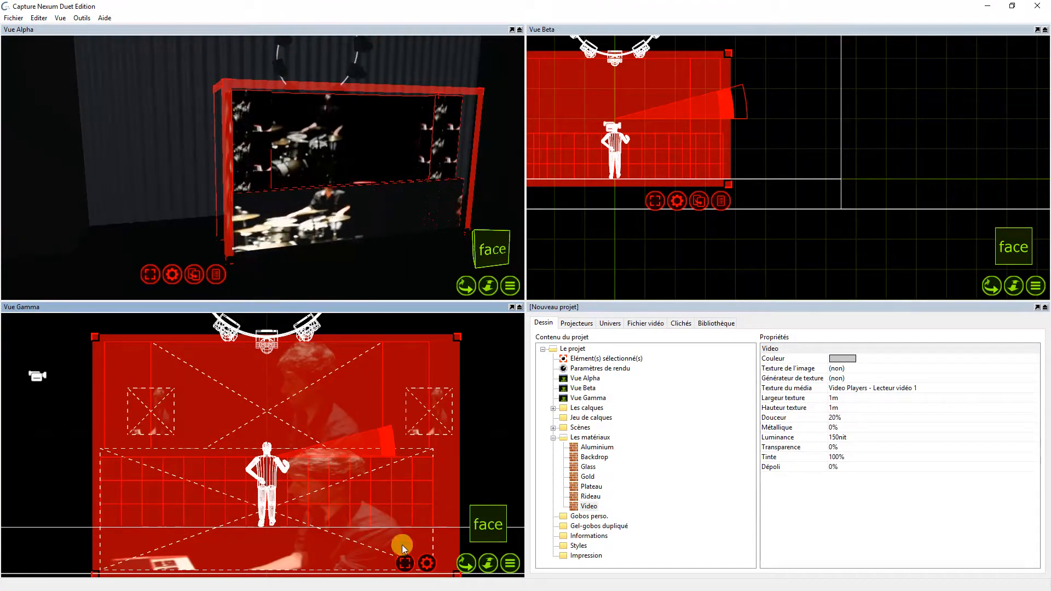
click(427, 563)
click(467, 571)
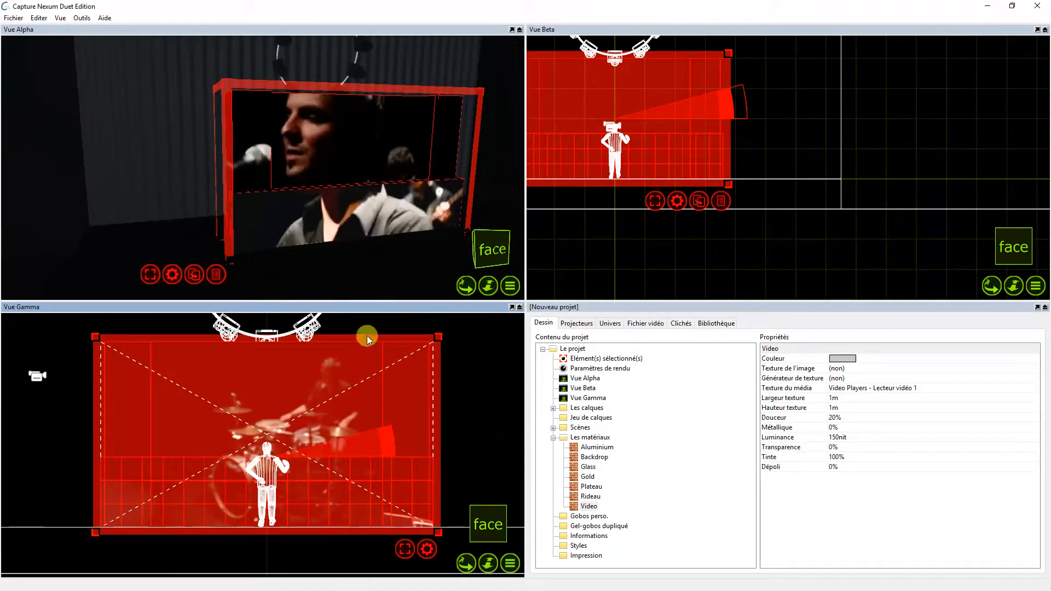
click(49, 335)
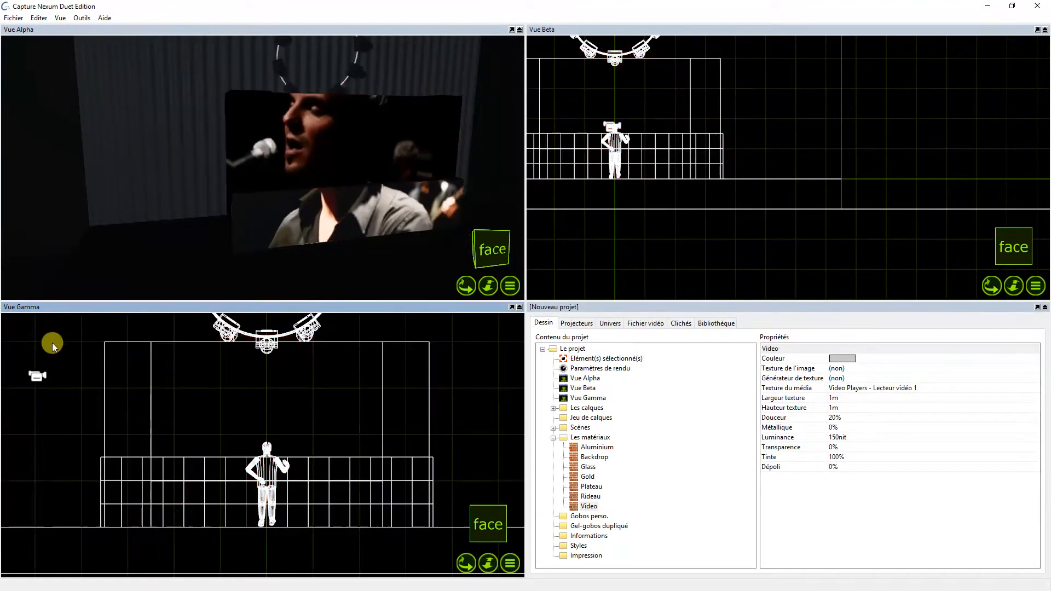
- Move the two side boxes outward, away from the central screen, to leave a gap on each side
click(467, 265)
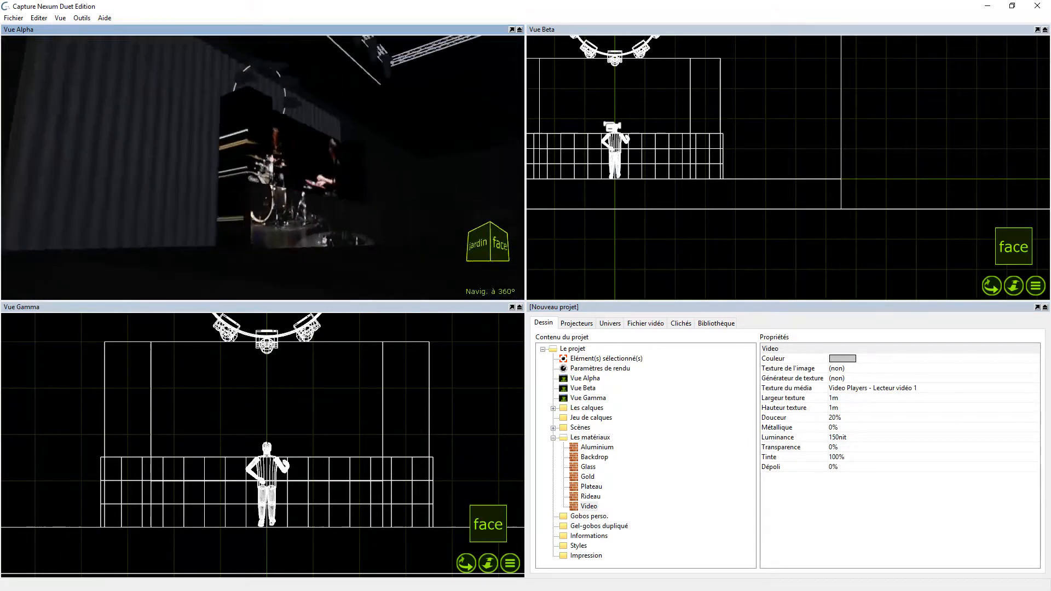
click(104, 370)
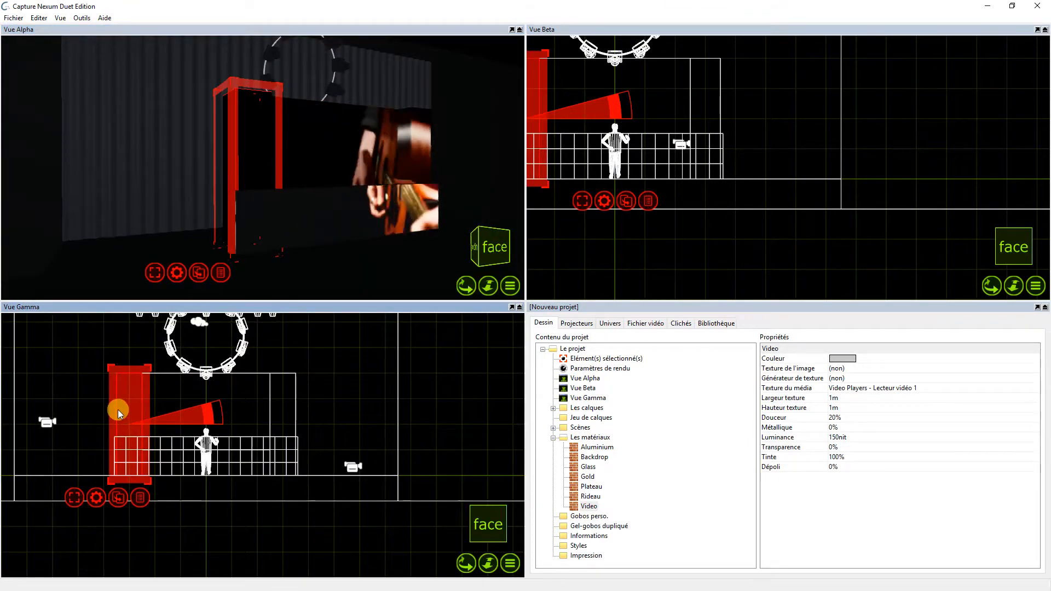
drag(117, 410, 68, 412)
click(291, 402)
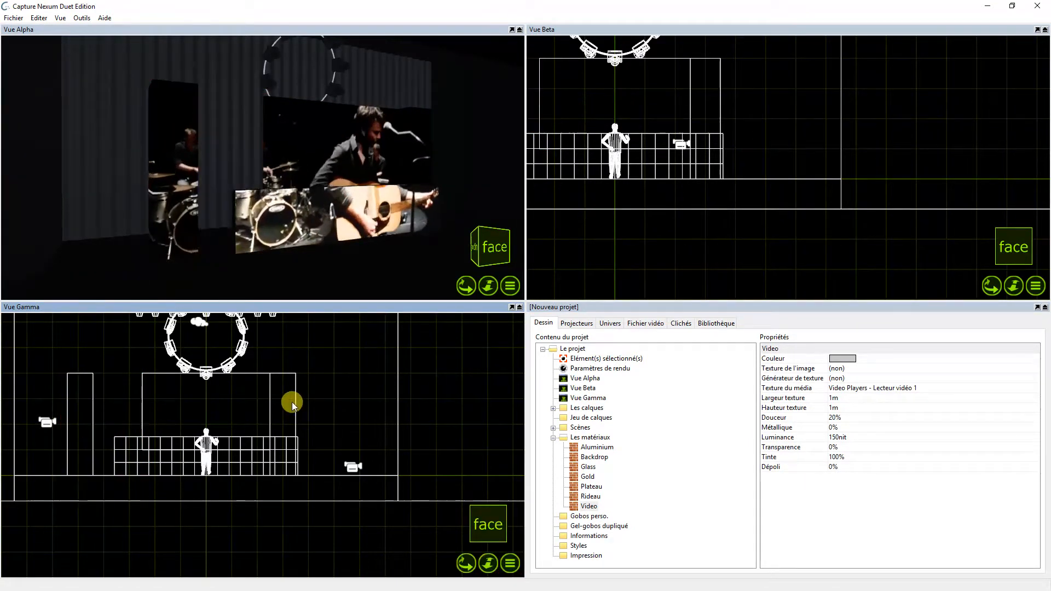
drag(294, 401, 342, 403)
- Remove the Video material from the left side box and the central screen together
drag(461, 285, 462, 284)
scroll(410, 212, down, 3)
right_drag(466, 287, 467, 288)
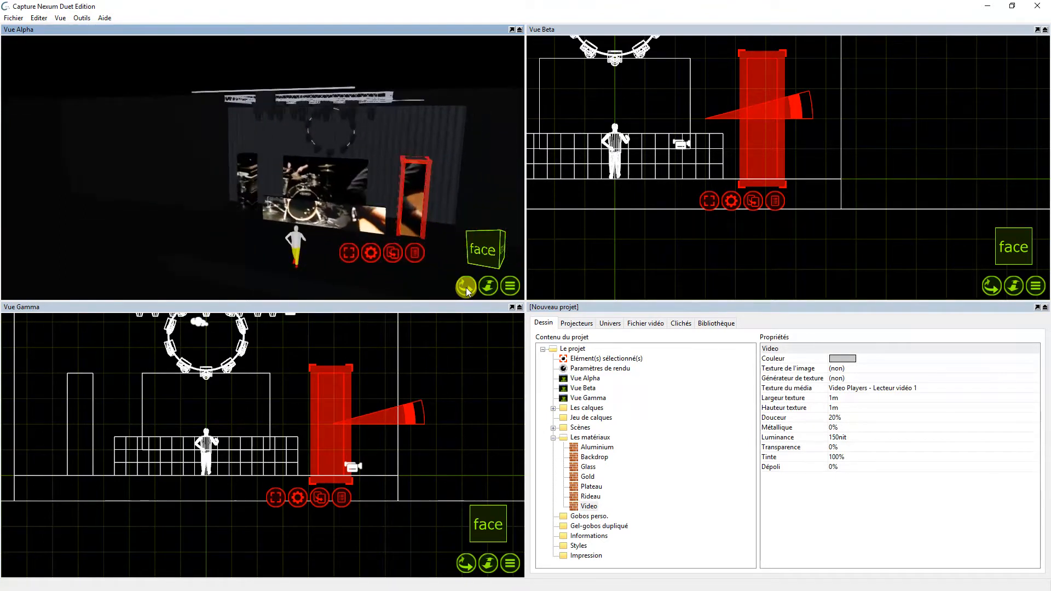
drag(466, 289, 478, 287)
click(317, 186)
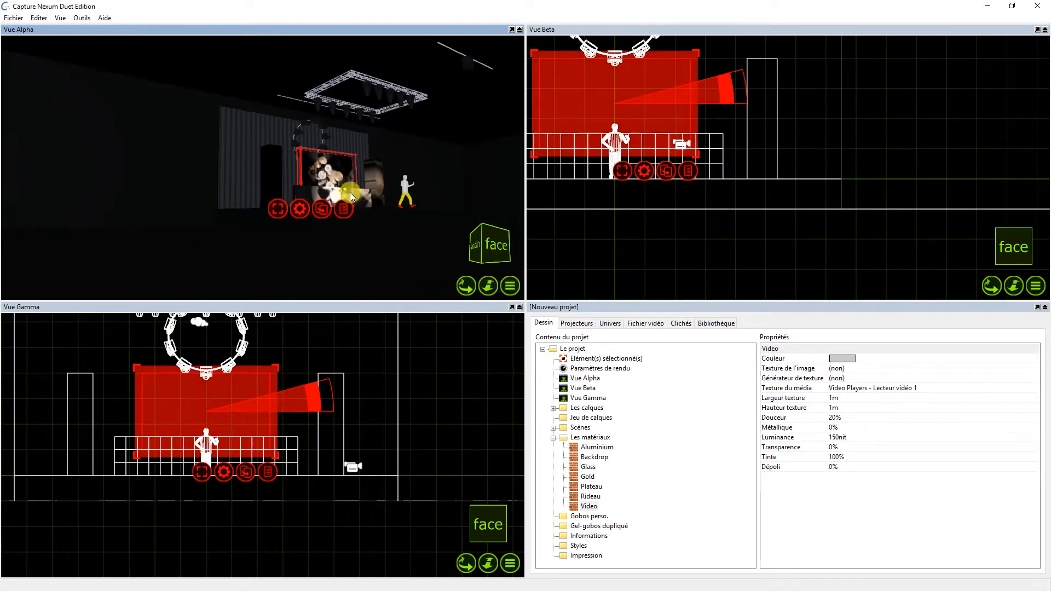
click(77, 390)
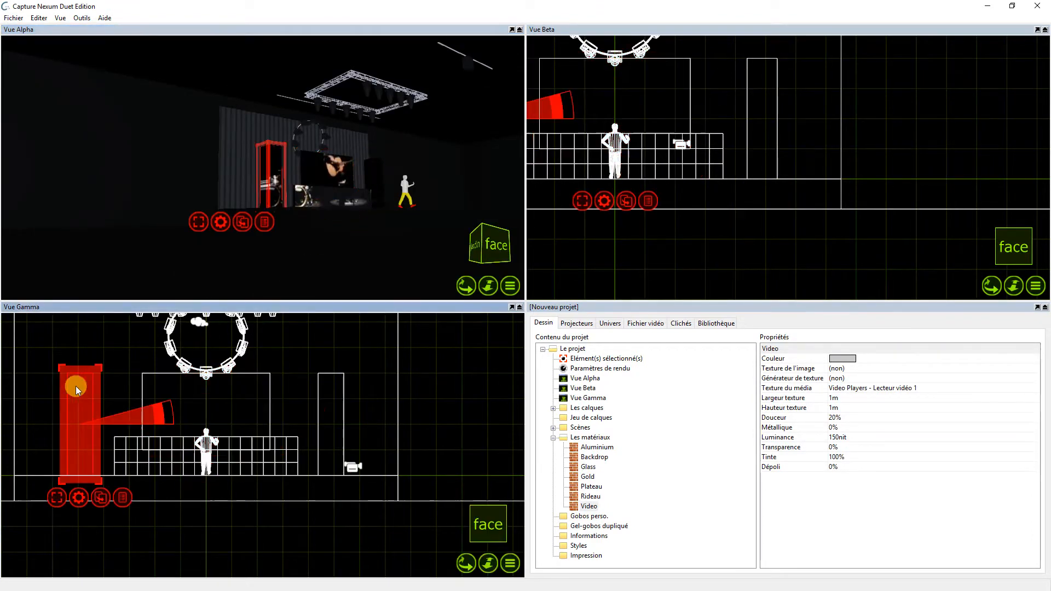
drag(51, 363, 368, 492)
ctrl+click(205, 378)
ctrl+click(208, 448)
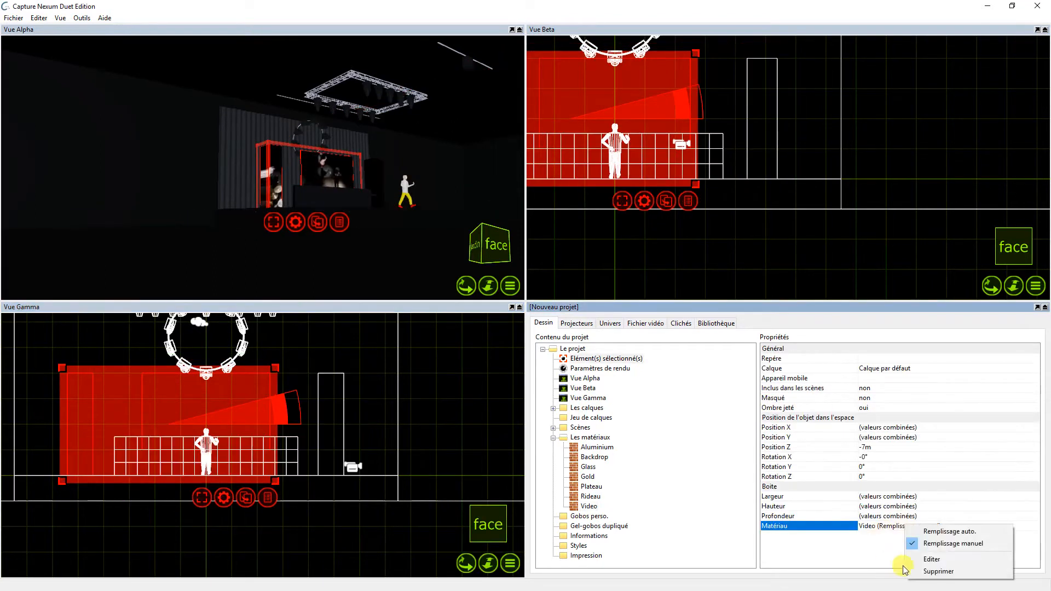
click(928, 573)
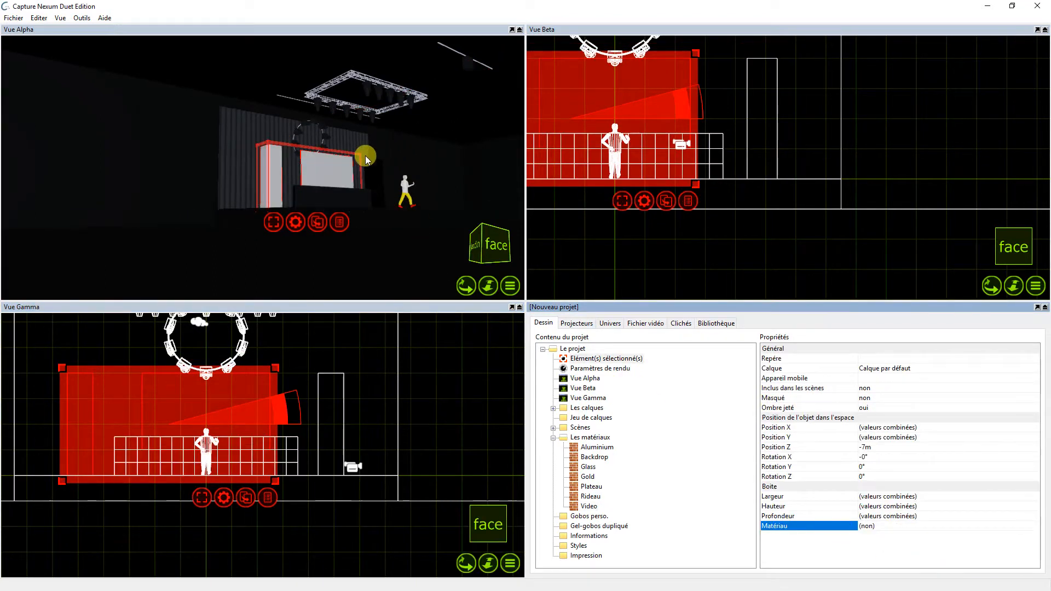
- Remove the Video material from the right side box and deselect it
click(380, 172)
click(875, 530)
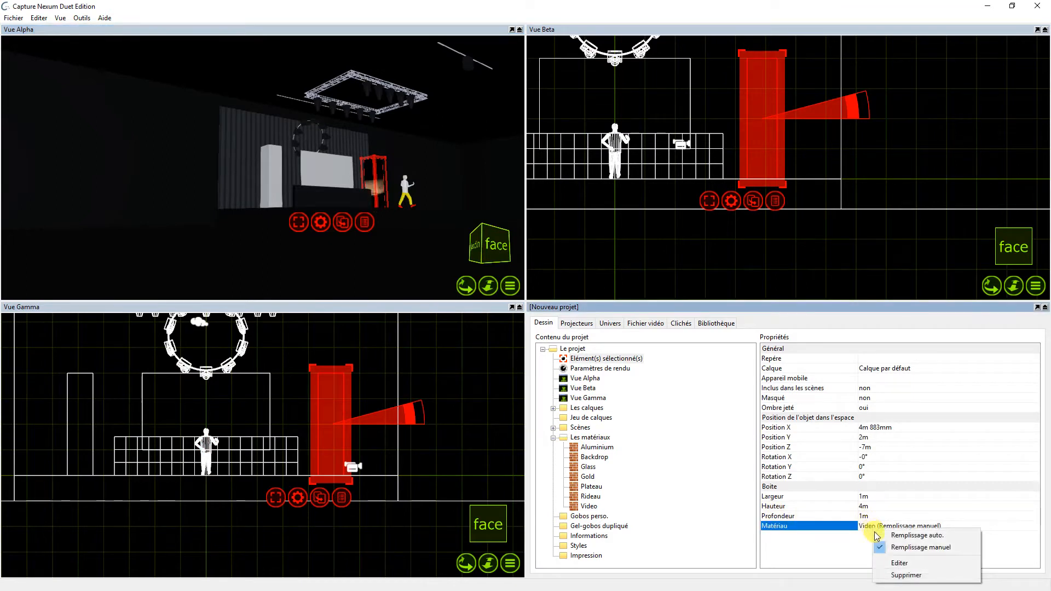
click(919, 576)
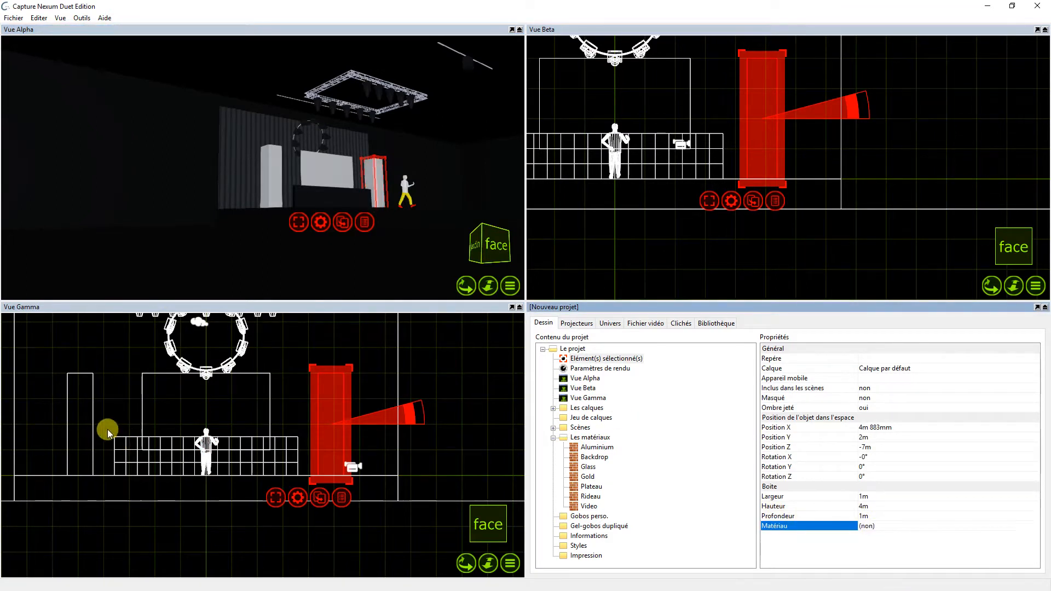
click(320, 230)
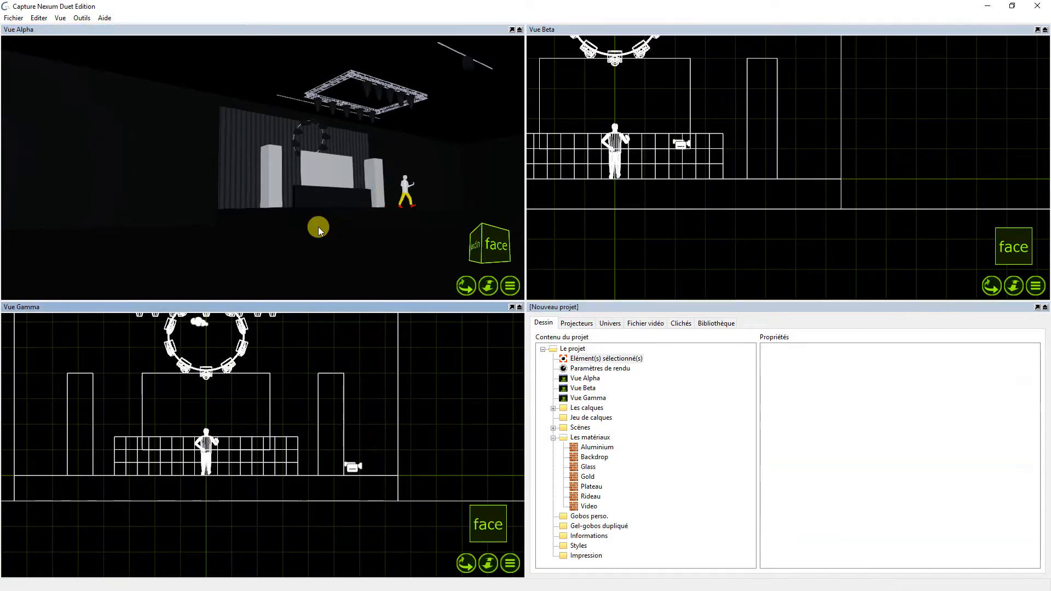
- Select the Christie DLP projector above the stage, show its controls and raise its light intensity to full
click(456, 283)
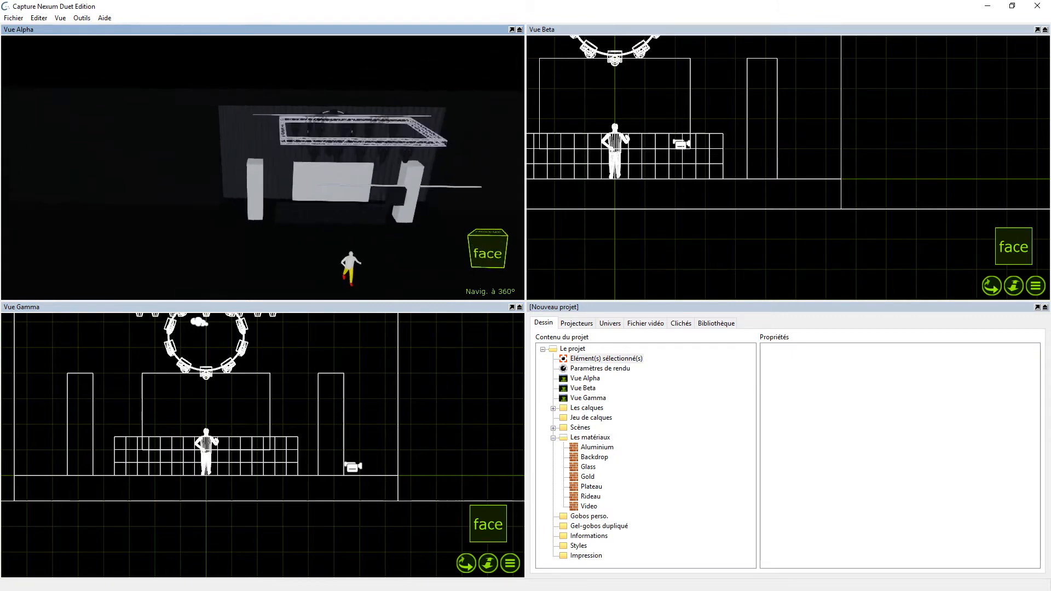
click(420, 182)
click(334, 175)
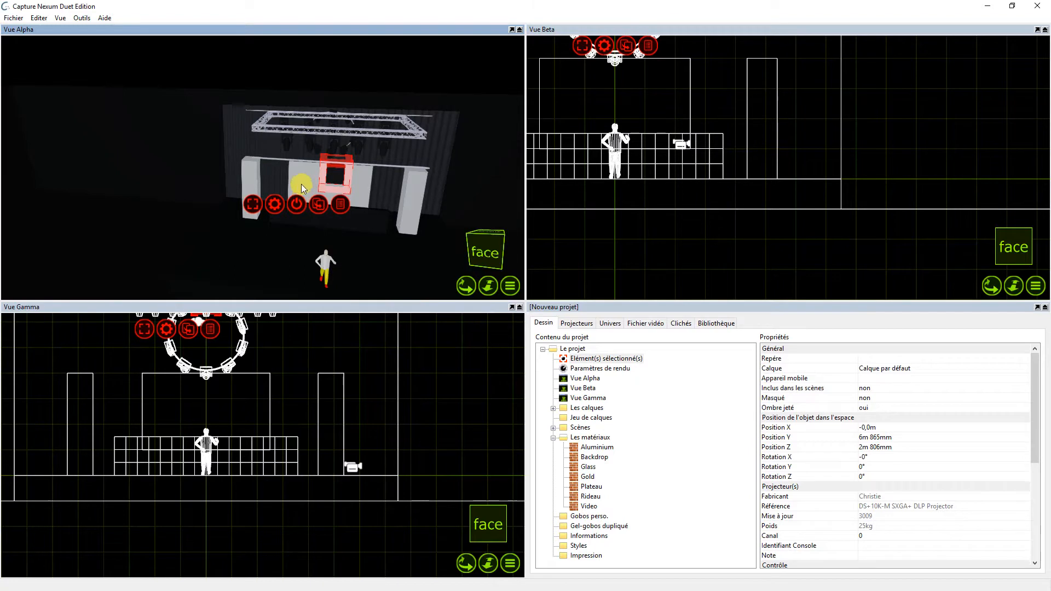
click(298, 202)
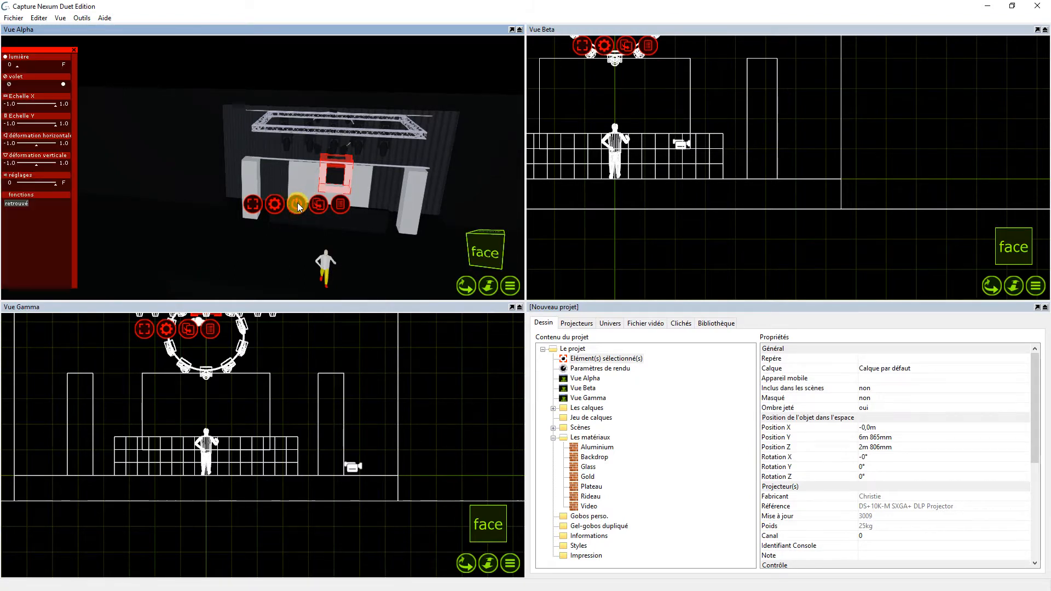
click(65, 64)
- Aim the video projector's beam at the central screen, with an X rotation of about 61.5°
right_drag(164, 132, 235, 90)
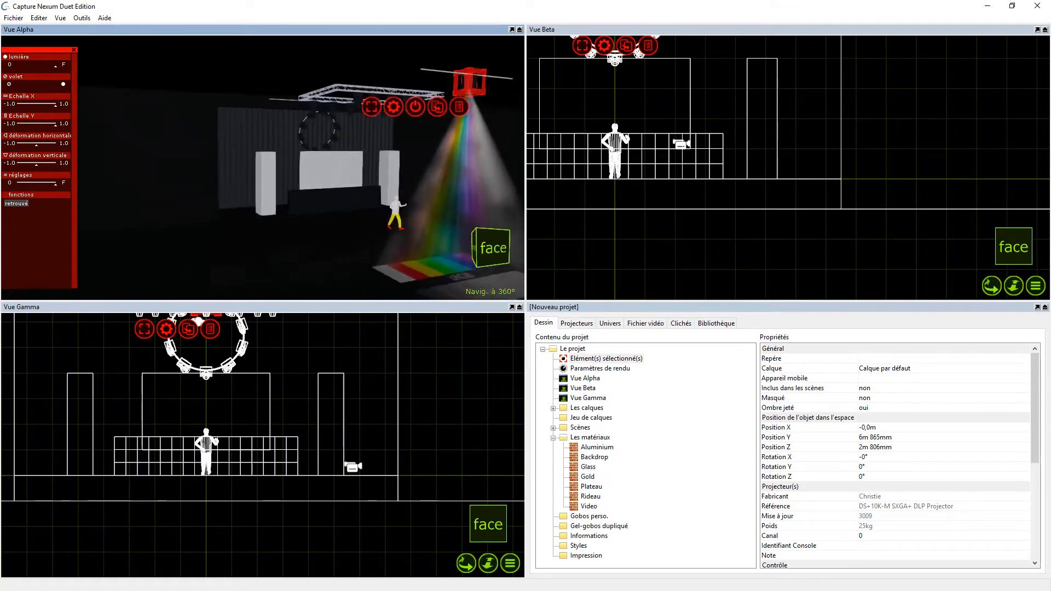
mouse_move(339, 203)
mouse_down()
mouse_move(313, 192)
mouse_move(338, 190)
mouse_up()
drag(468, 286, 408, 267)
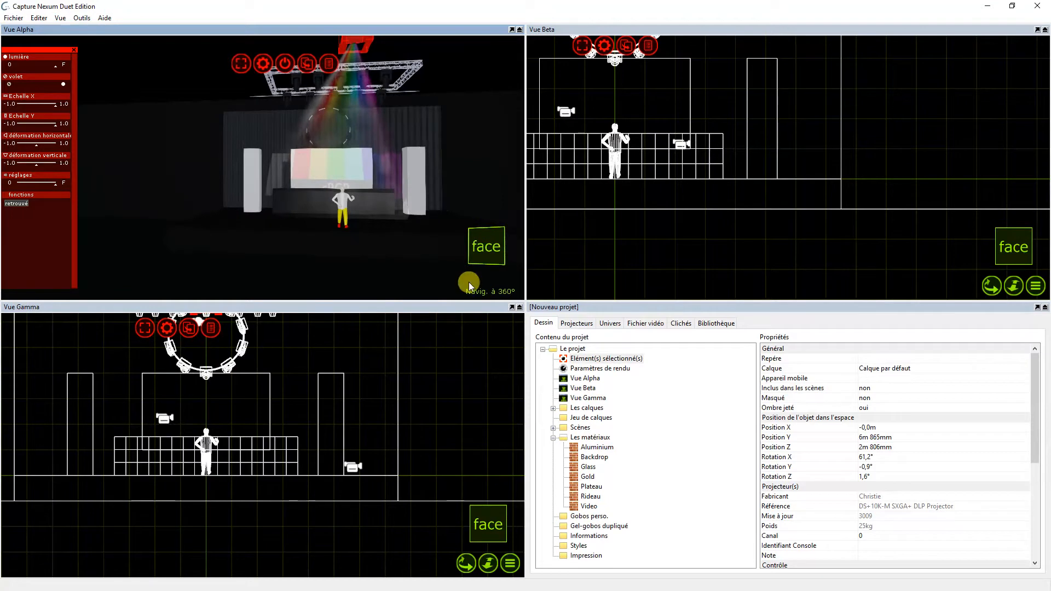
drag(327, 175, 330, 180)
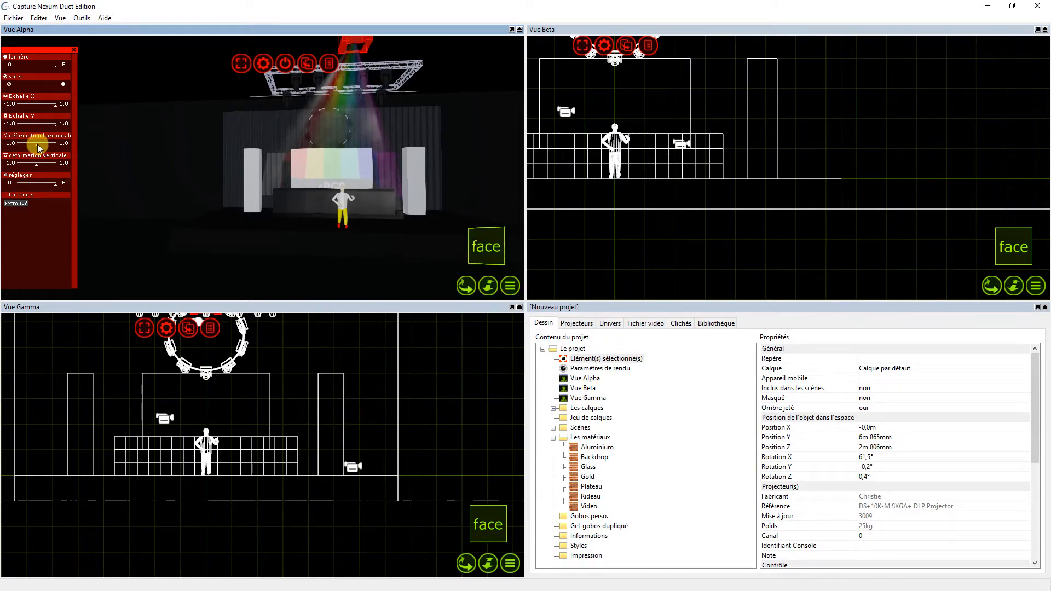
- Adjust the projector's horizontal and vertical distortion slightly, and test its shutter closed and open before dismissing the controls
drag(38, 146, 29, 145)
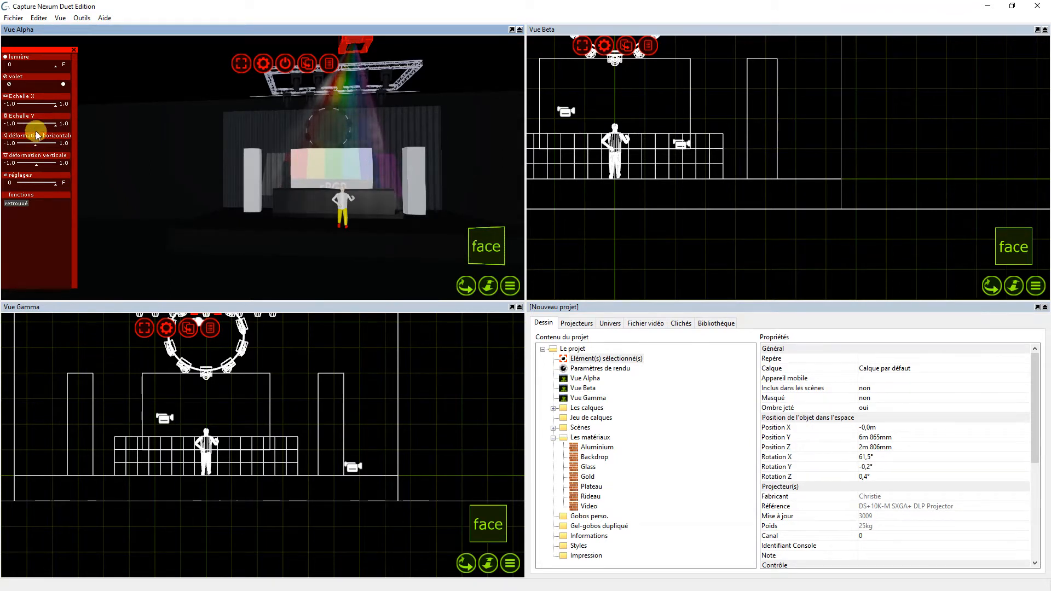
drag(37, 164, 43, 163)
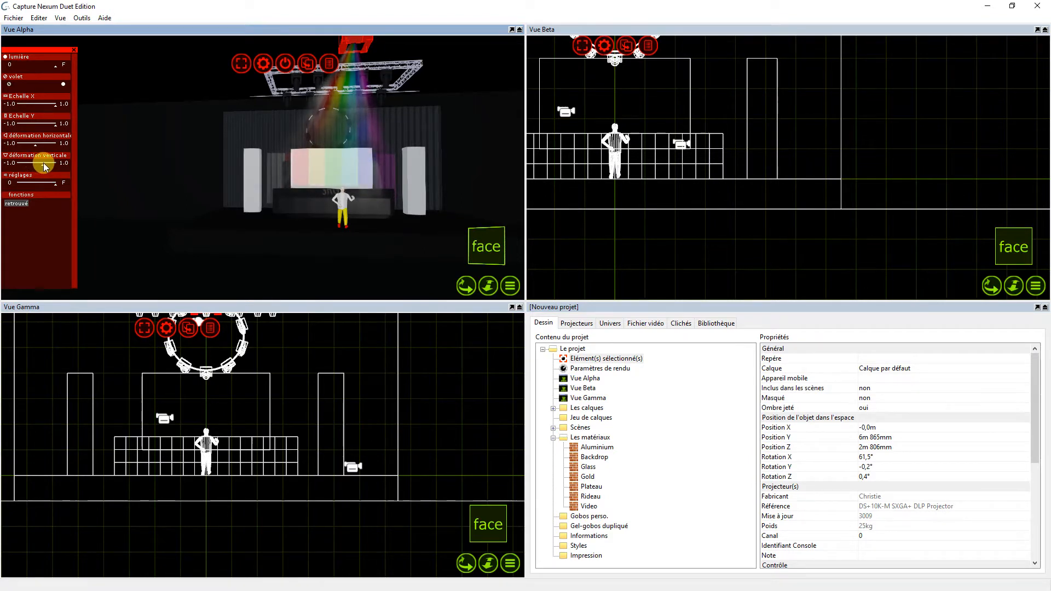
click(10, 85)
click(63, 86)
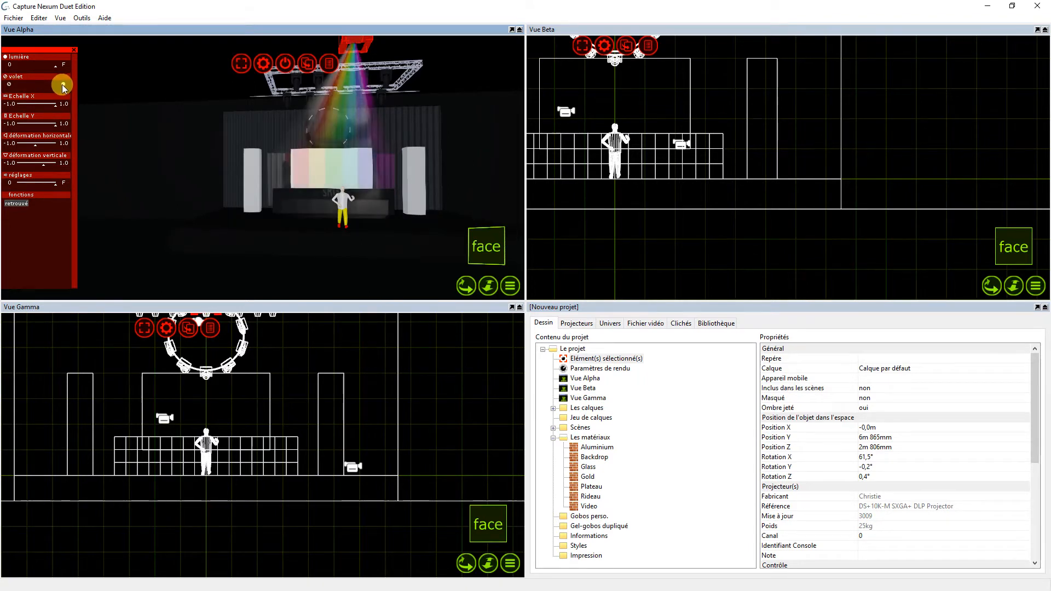
click(73, 49)
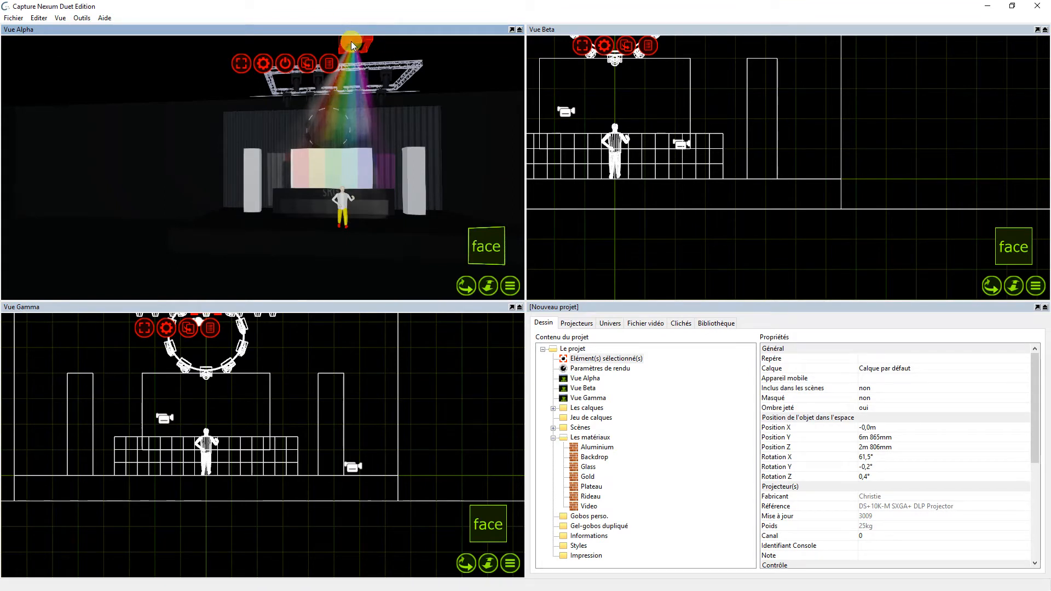
- Set the selected projector's media to Video Players - Lecteur vidéo 1 and start that player's video
click(576, 359)
scroll(878, 470, down, 6)
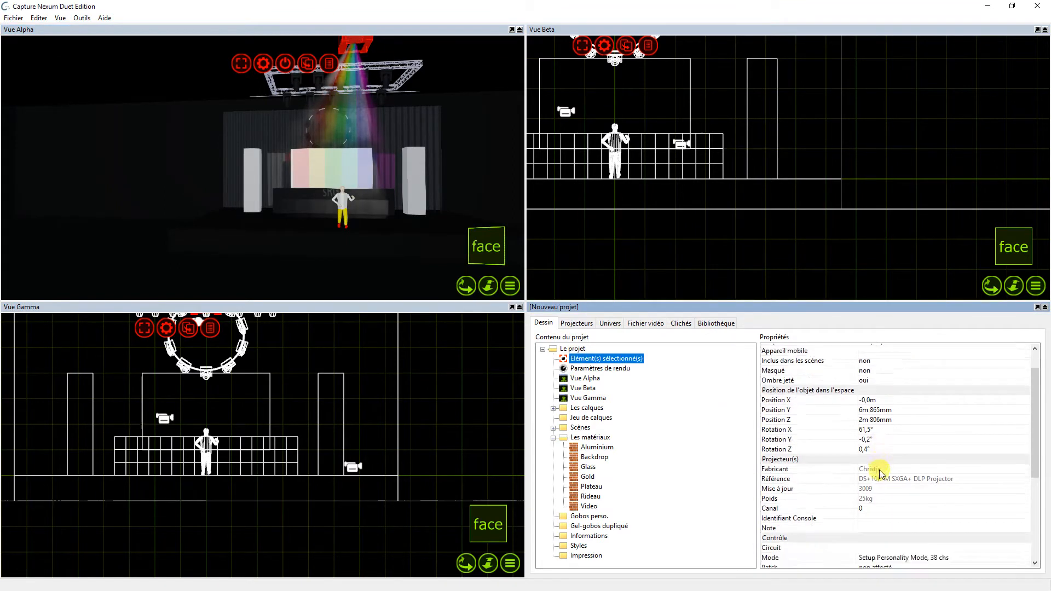
click(882, 446)
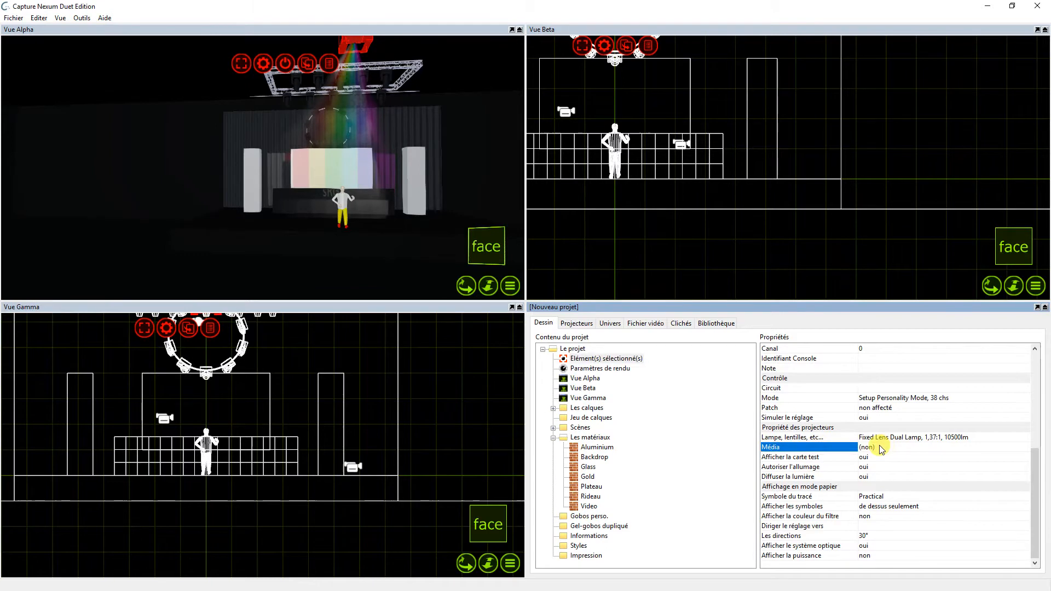
click(894, 467)
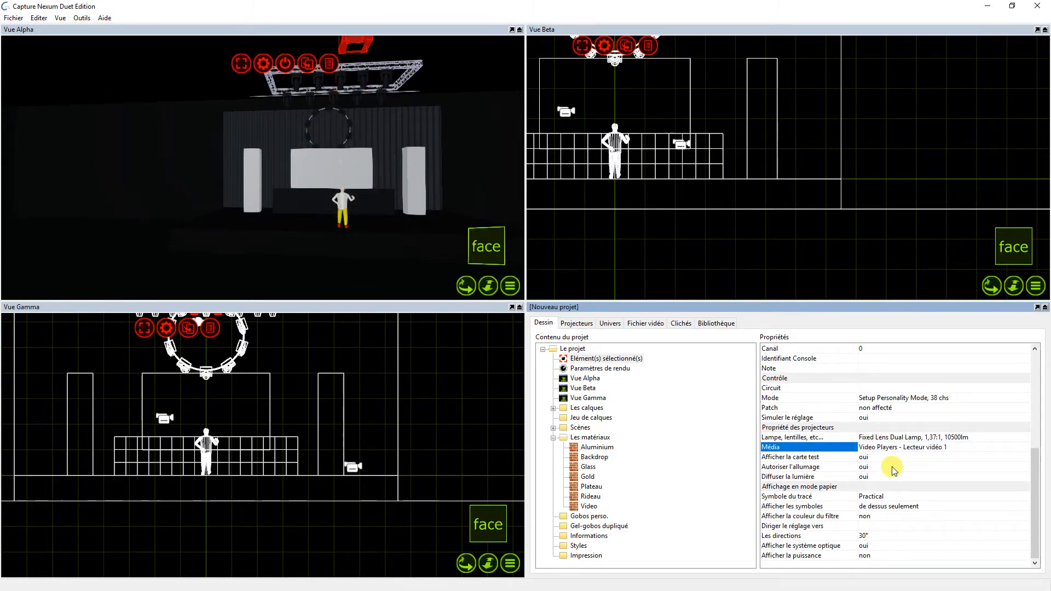
click(652, 324)
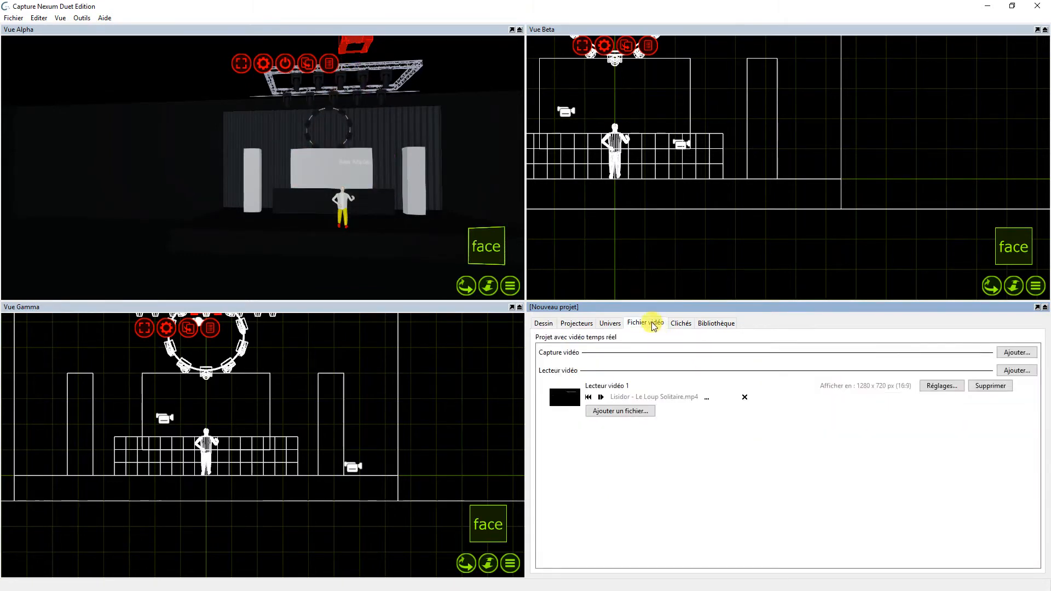
click(600, 397)
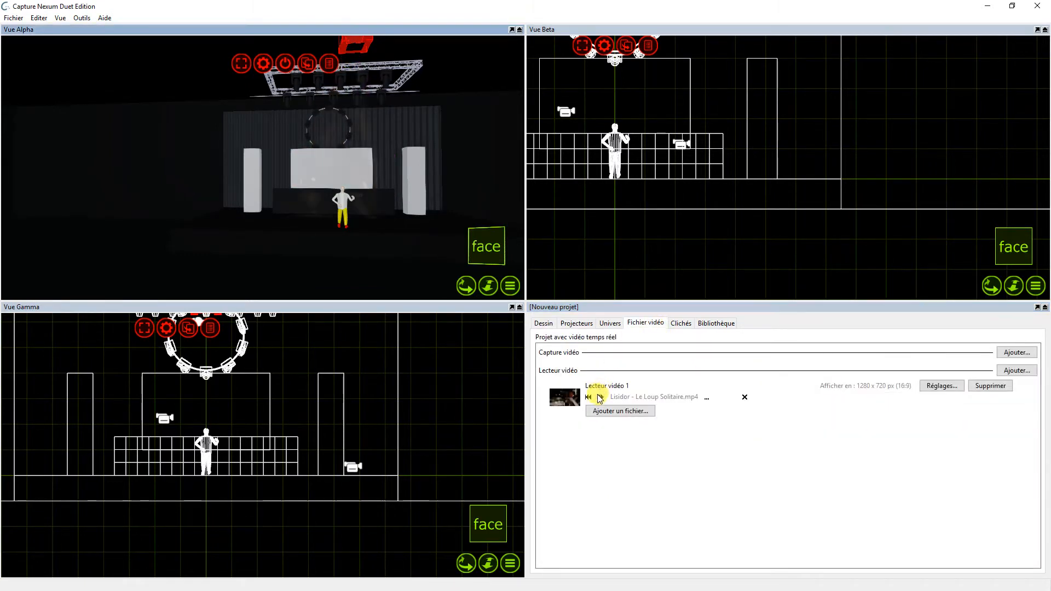
- Examine the selected projector's properties, including its available personality modes and its lamp and lens options, keeping the current choices
click(544, 324)
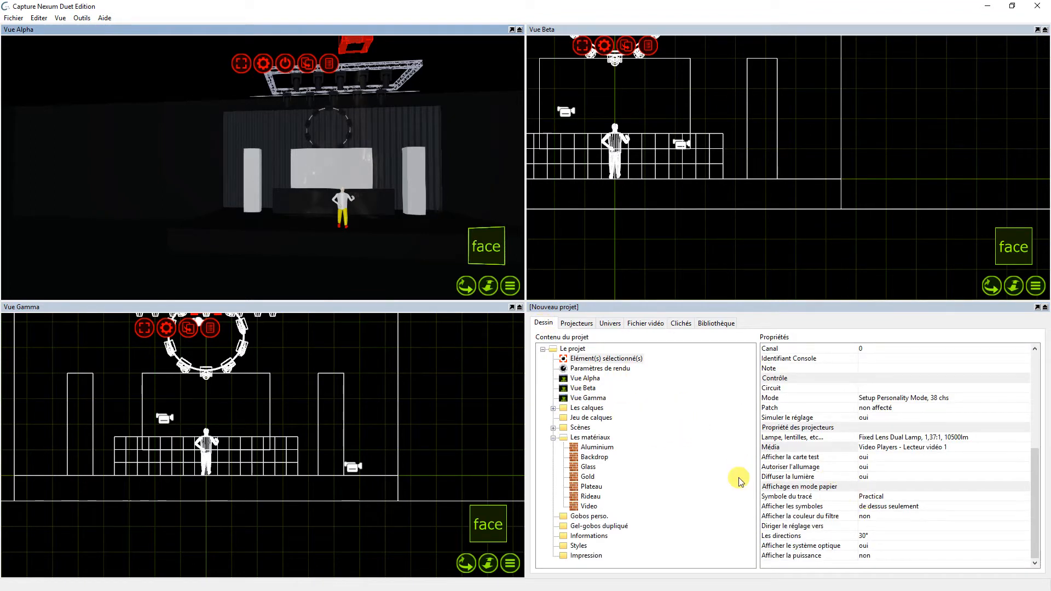
click(375, 48)
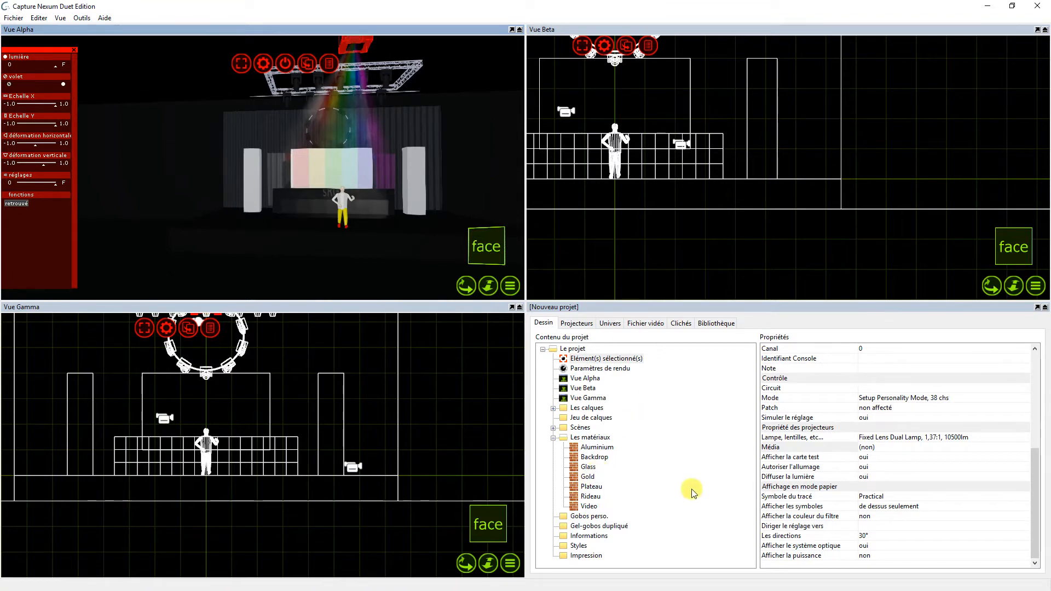
click(586, 359)
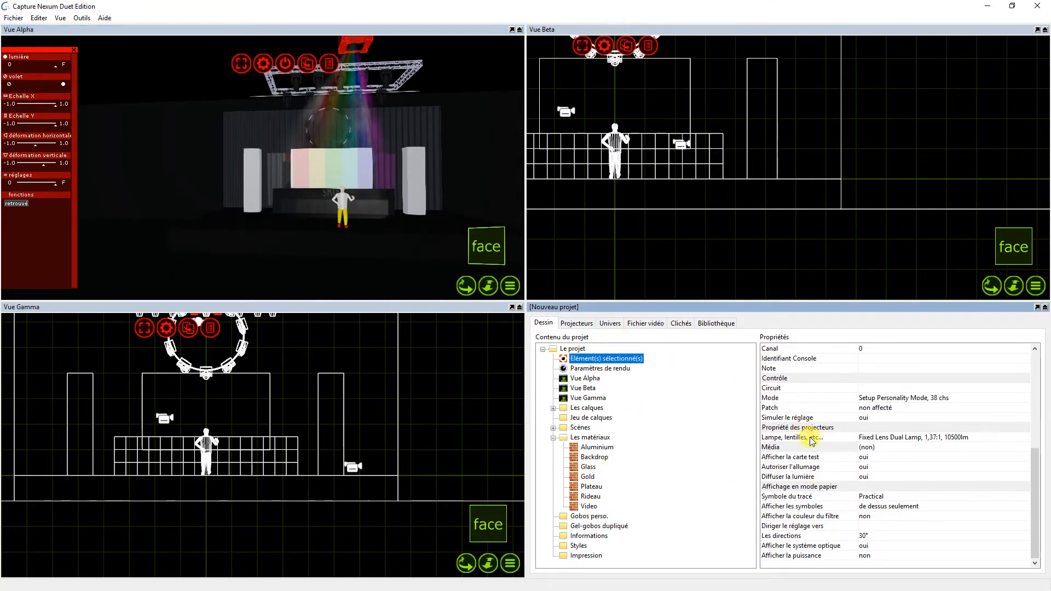
scroll(877, 481, up, 8)
scroll(893, 477, down, 4)
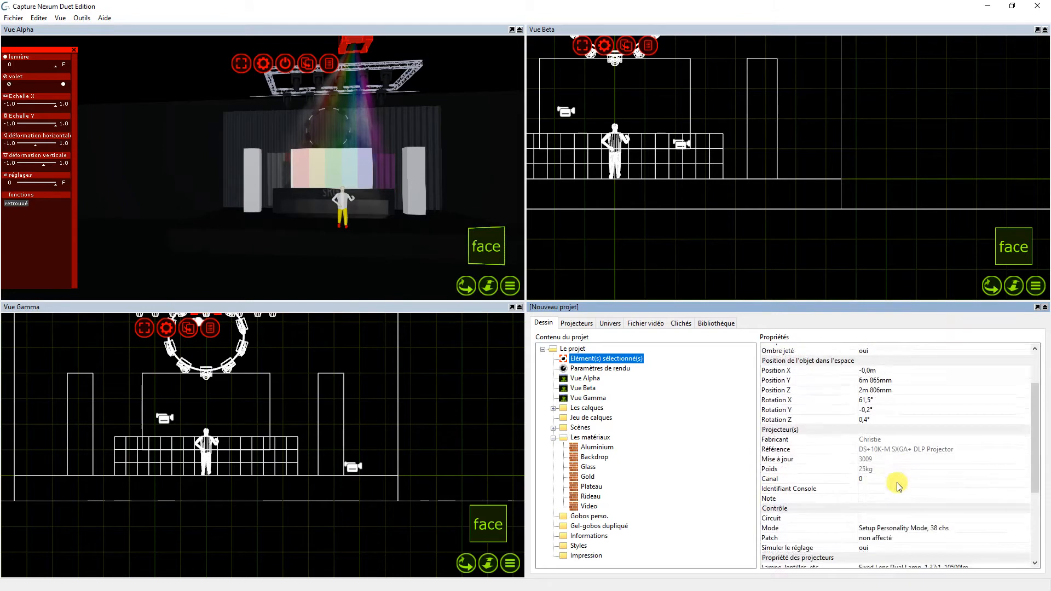
click(913, 440)
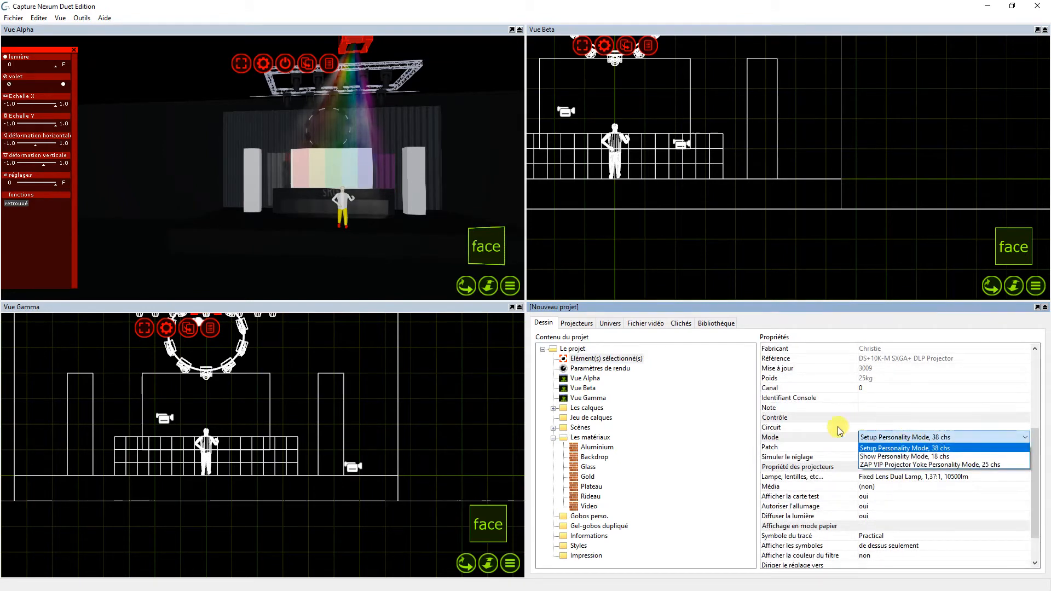
click(816, 434)
click(906, 478)
click(906, 477)
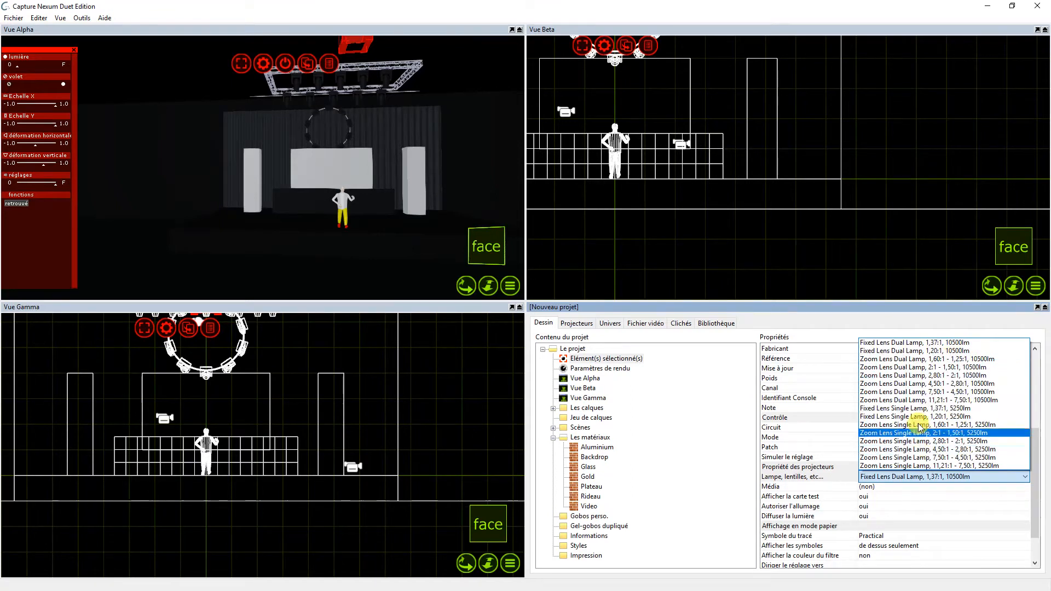
click(824, 455)
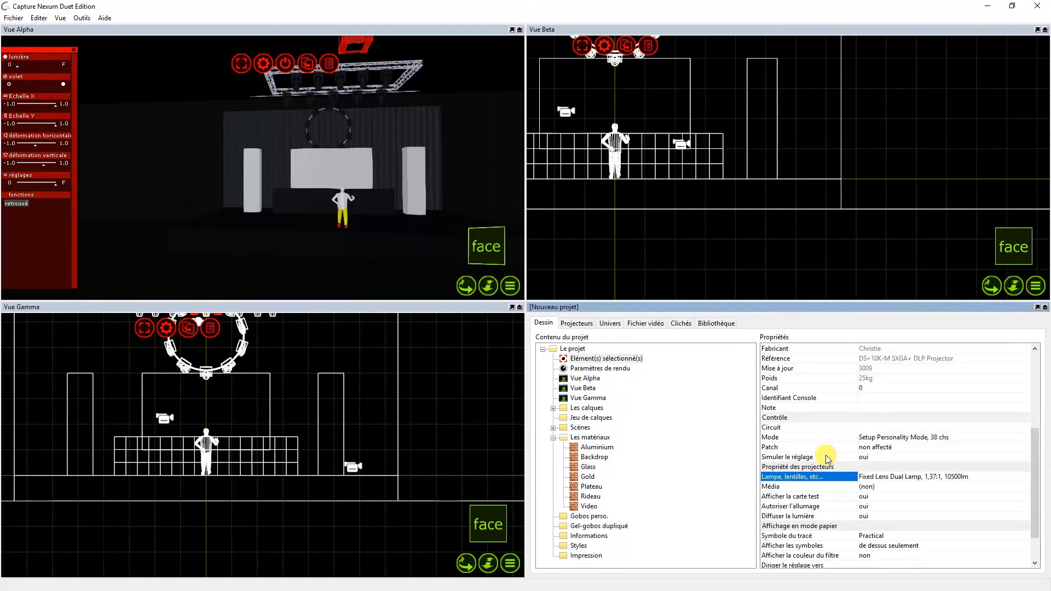
- Raise the projector's light intensity to full and assign Video Players - Lecteur vidéo 1 as its media
click(66, 65)
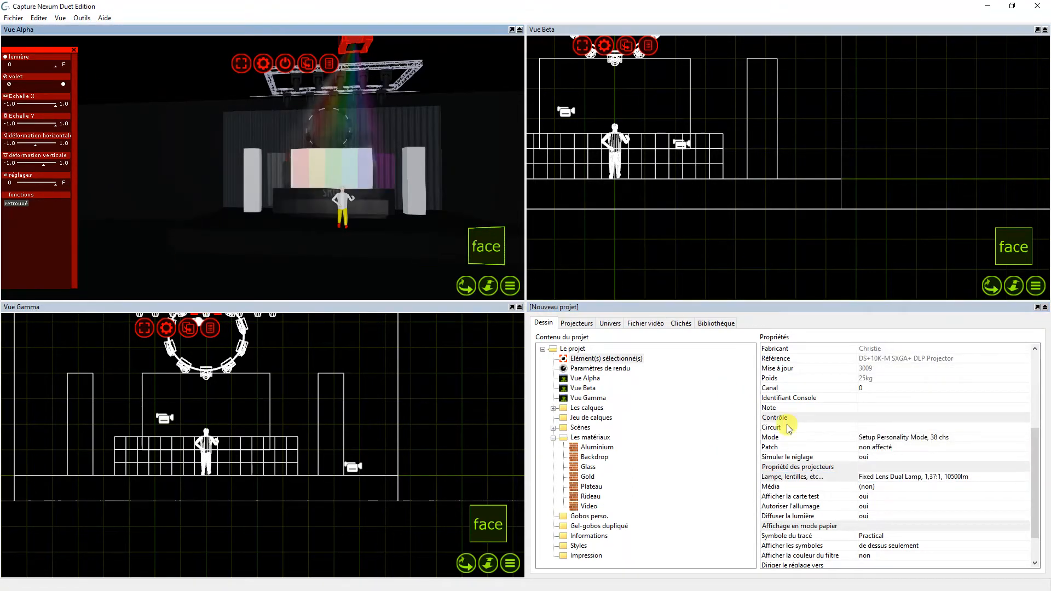
scroll(871, 520, down, 2)
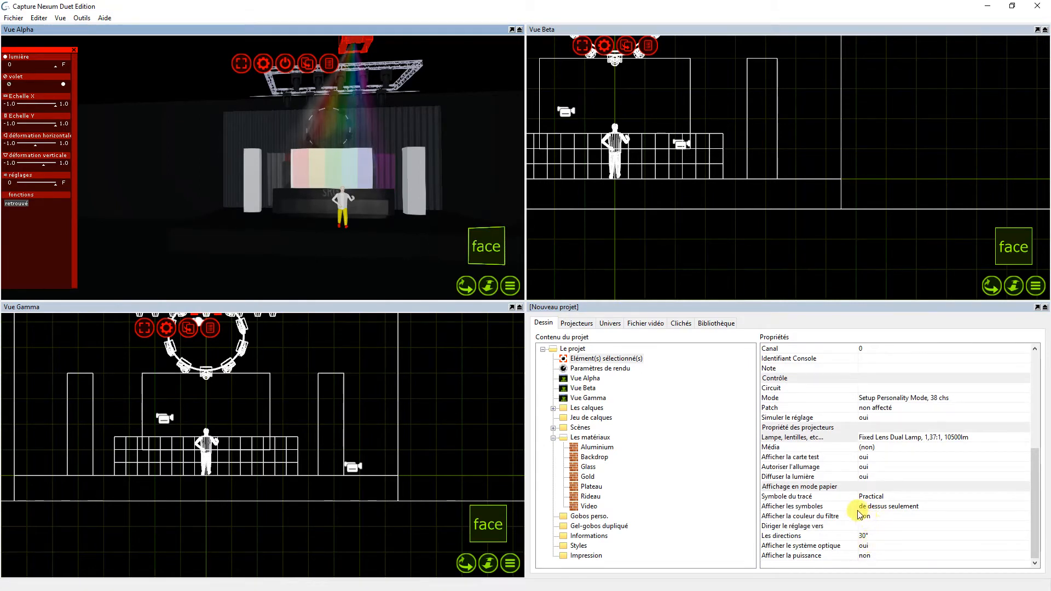
click(876, 447)
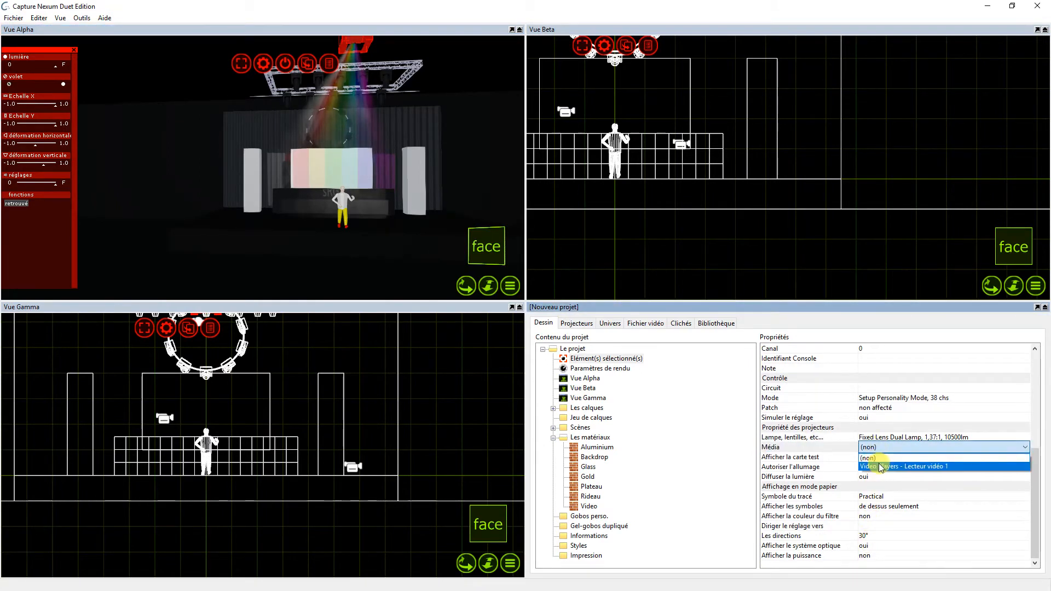
click(881, 466)
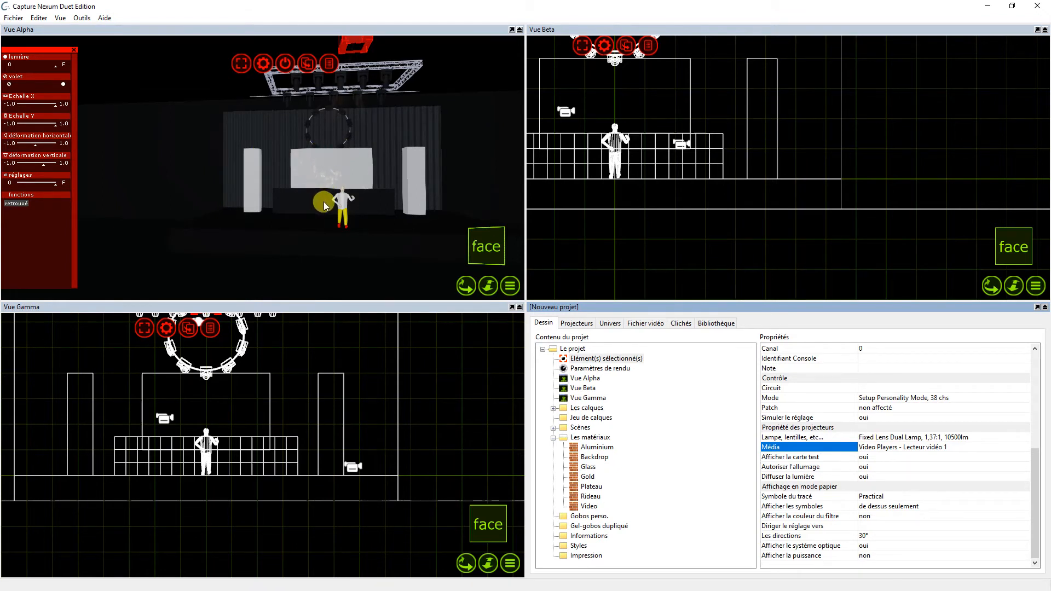
- Set the ambient light of Vue Alpha to 0% and view the projected video in the dark scene
click(509, 289)
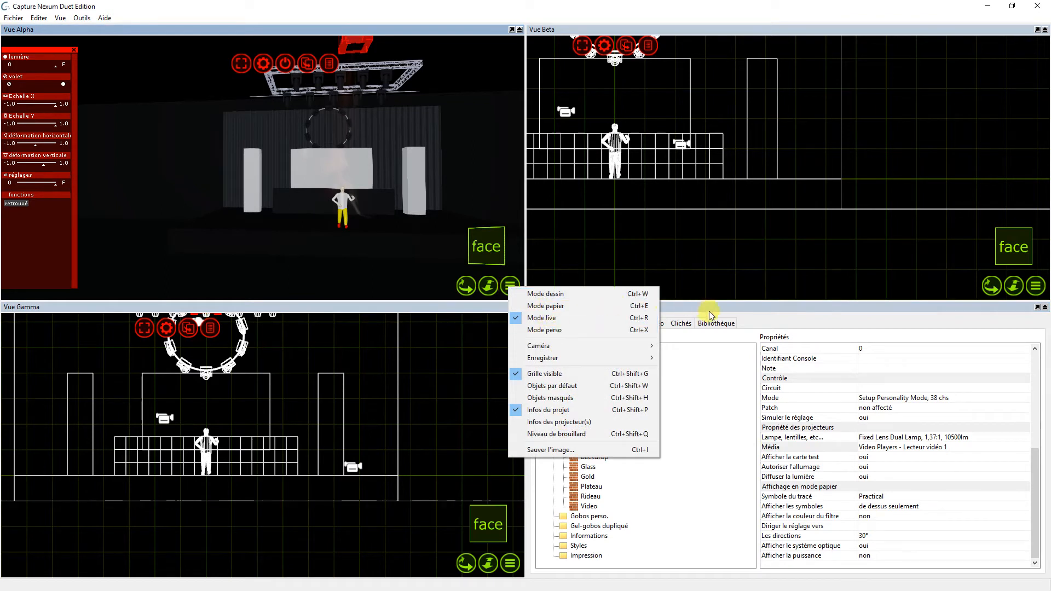
click(709, 310)
click(585, 379)
click(856, 536)
click(857, 537)
text(0)
key(Return)
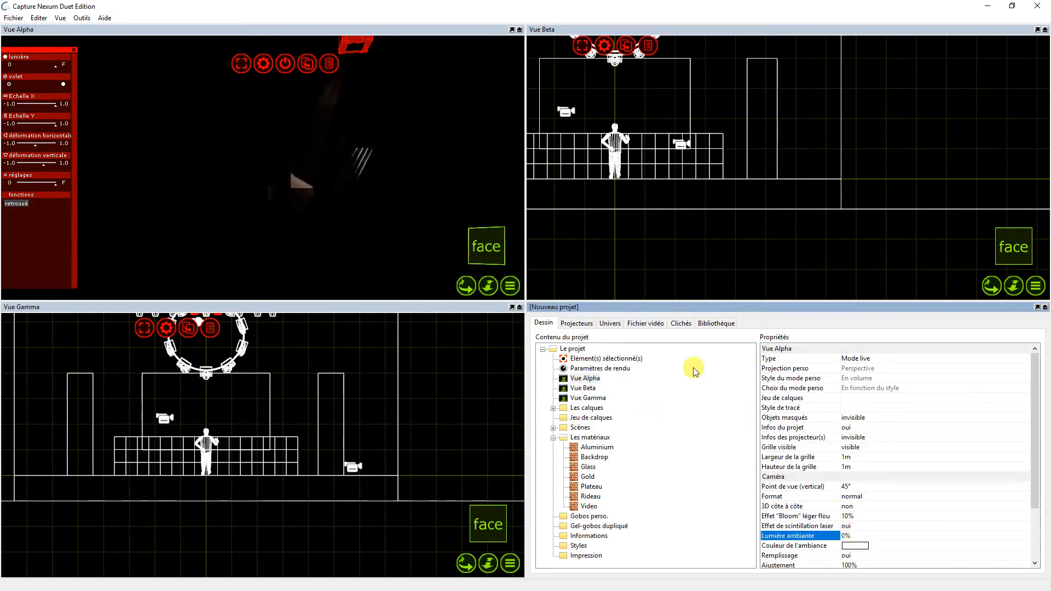
click(464, 284)
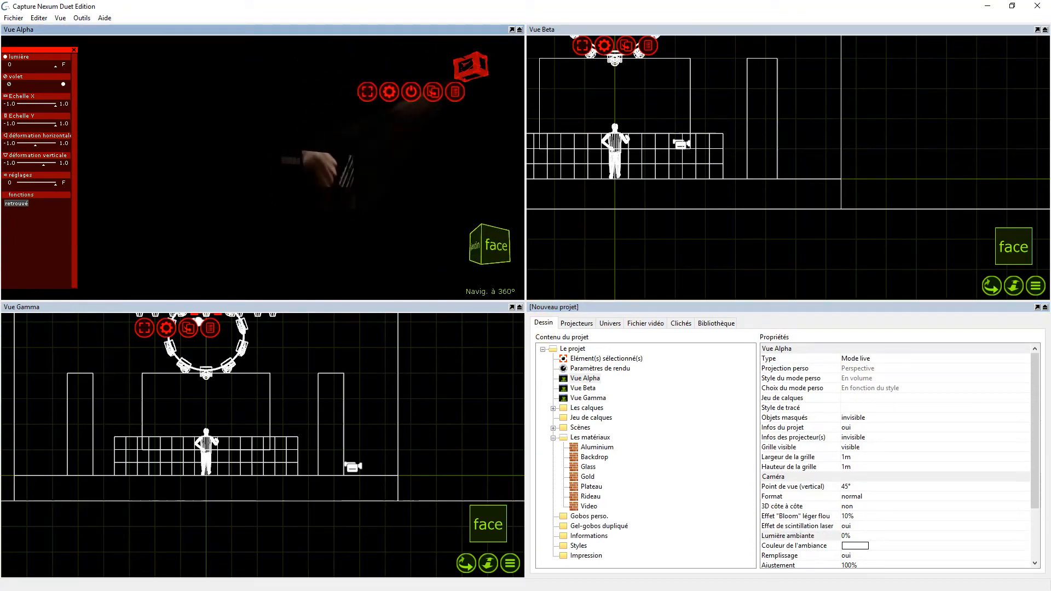
mouse_move(463, 284)
mouse_down()
mouse_move(383, 268)
mouse_move(372, 242)
mouse_move(390, 231)
mouse_move(382, 239)
mouse_move(463, 284)
mouse_up()
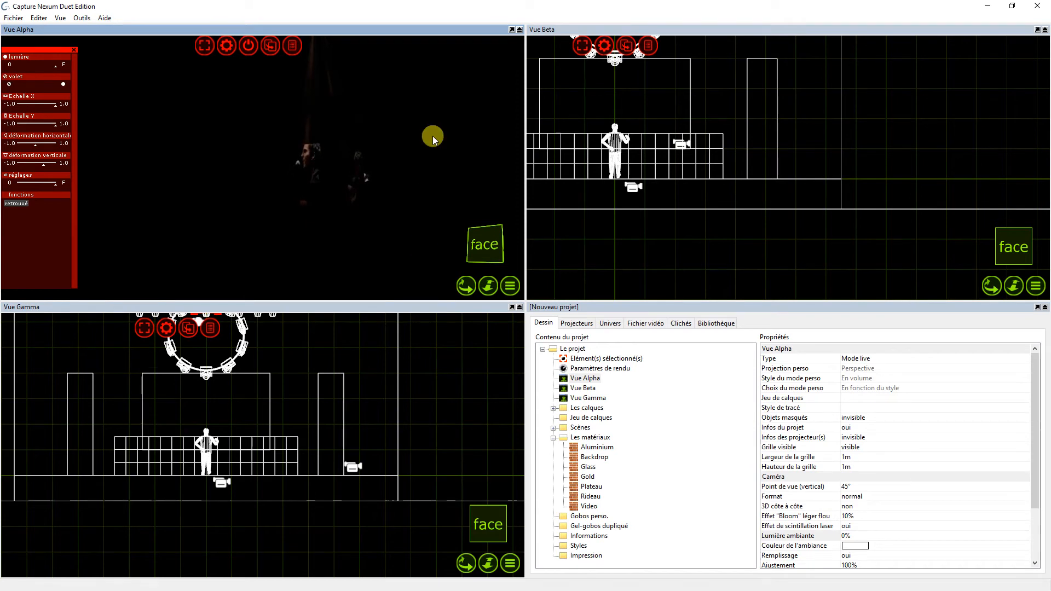
- Examine the connection options for the supported network and video protocols in an enlarged options window, then dismiss it
click(82, 17)
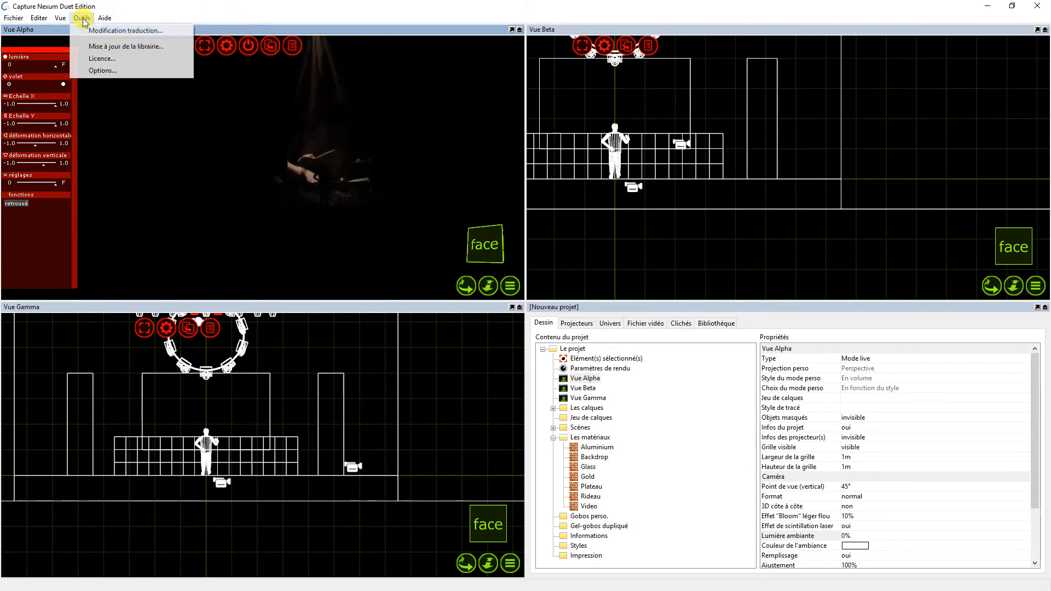
click(105, 70)
click(466, 219)
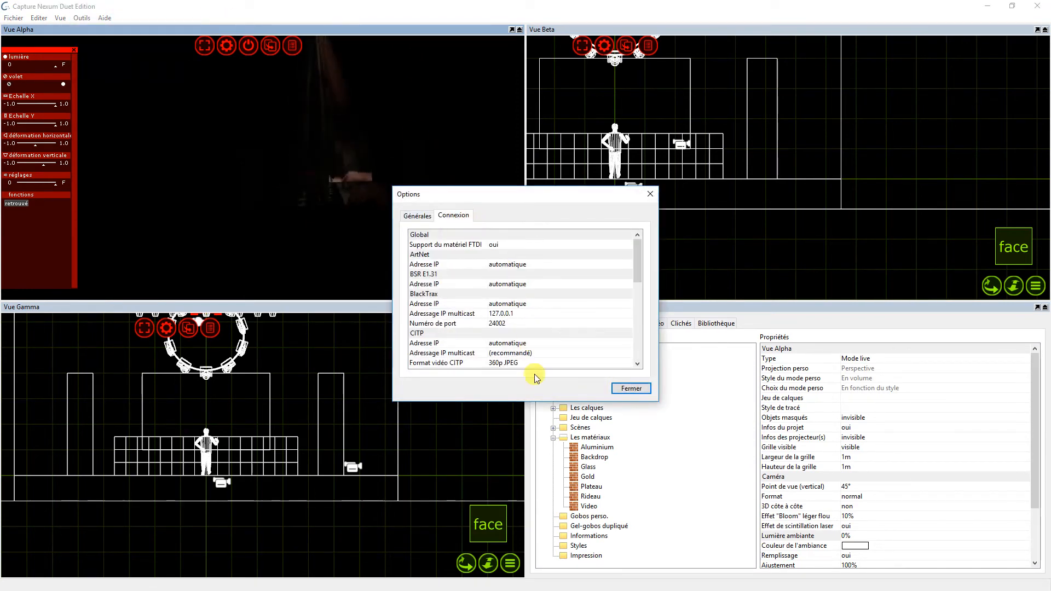
drag(544, 402, 544, 580)
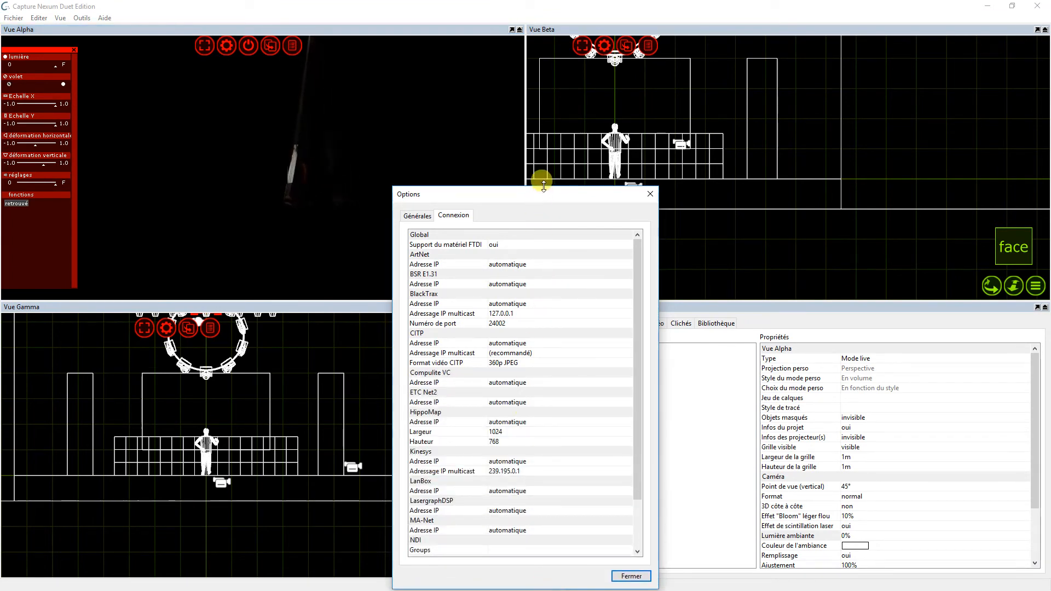
drag(540, 187, 544, 70)
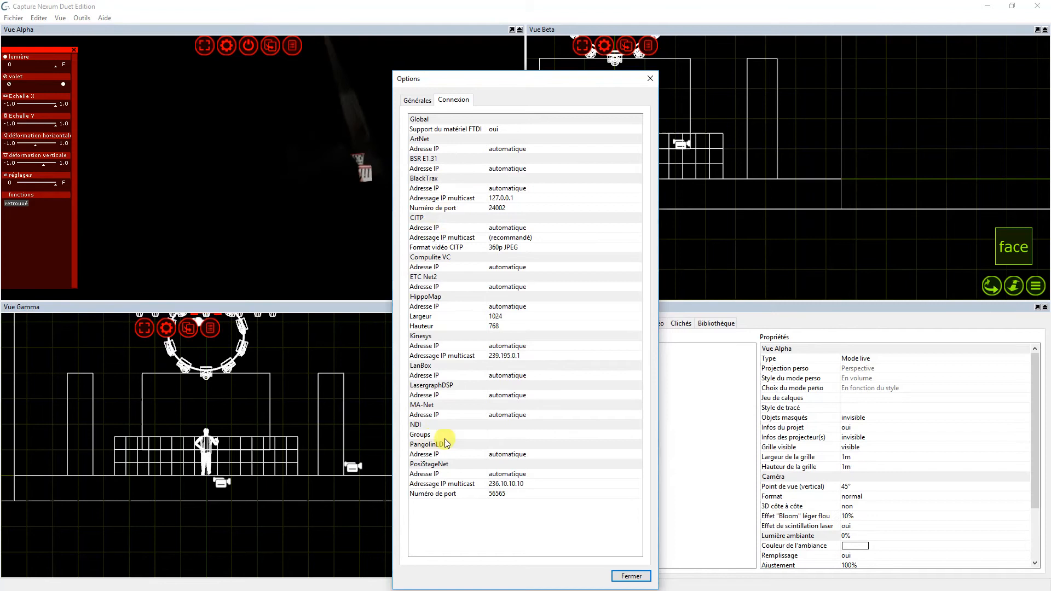
click(653, 77)
- Show the project's video captures and video players
click(646, 323)
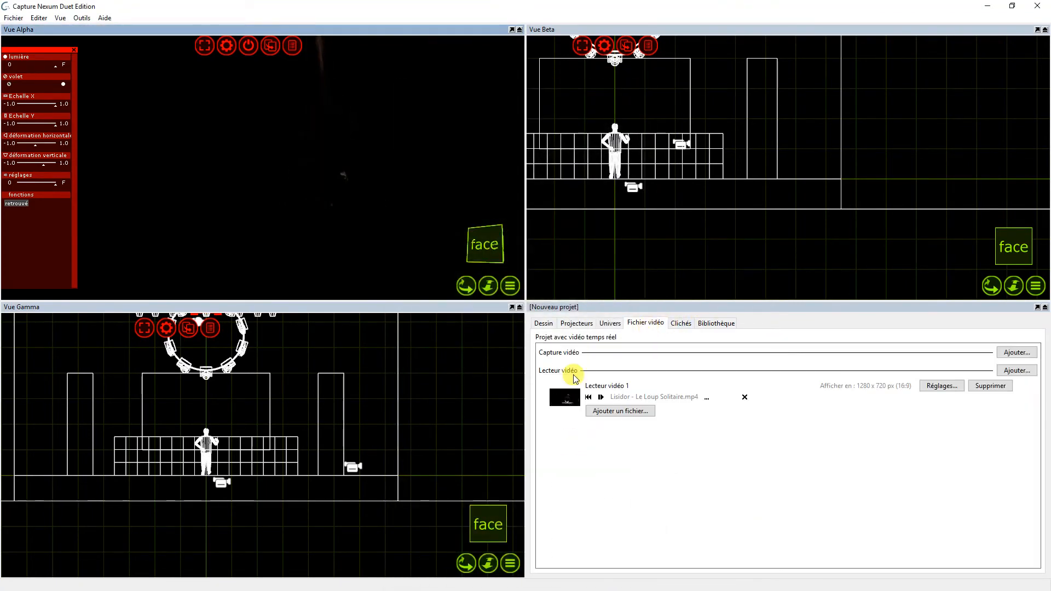